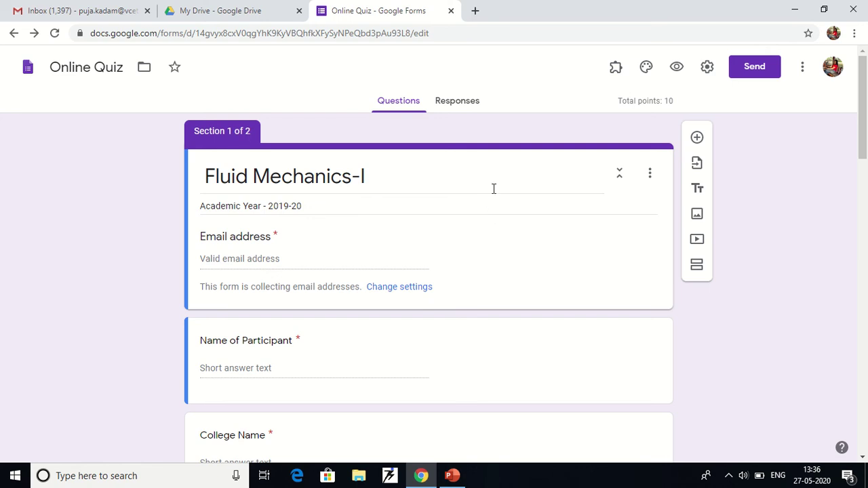
- Open the G Suite Marketplace for the Fluid Mechanics-I form through the More menu's Add-ons entry
left_click(614, 75)
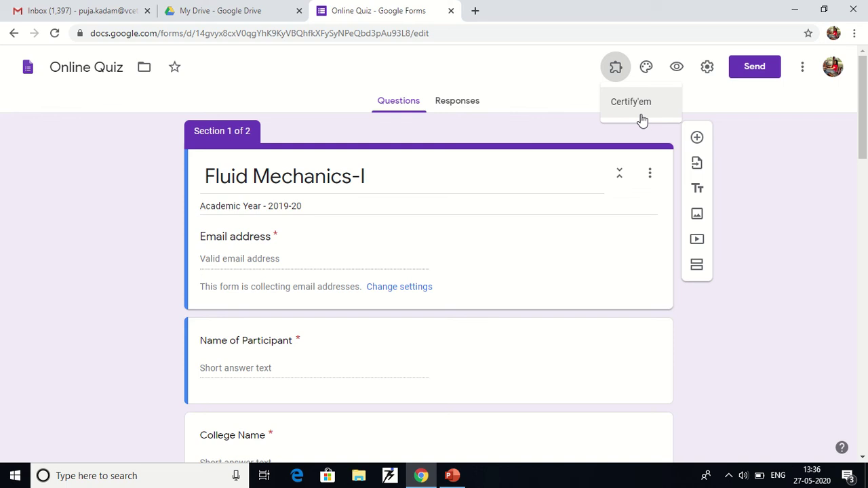
left_click(776, 257)
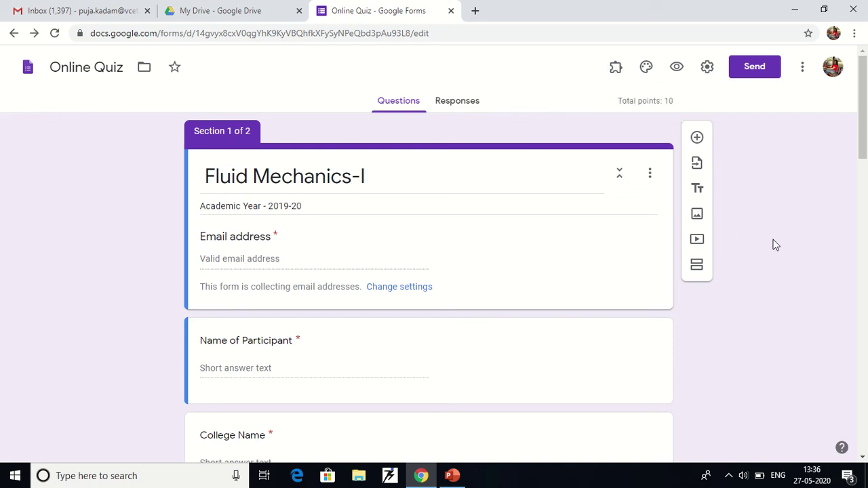
left_click(804, 70)
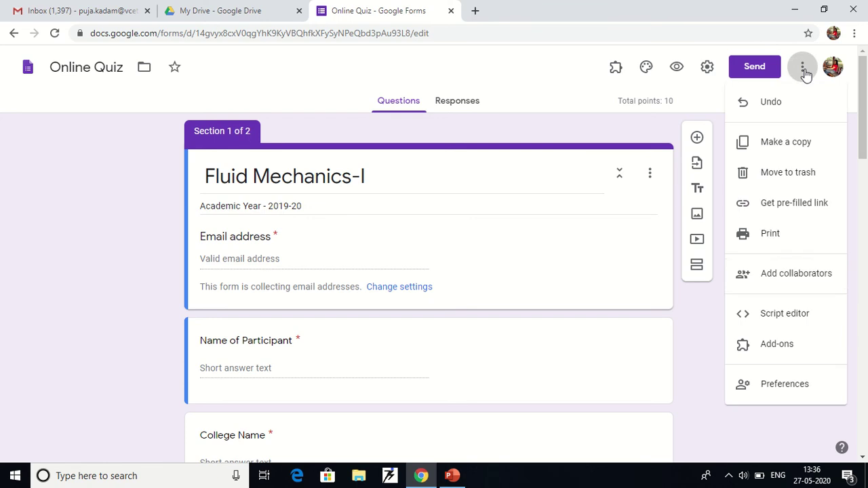
left_click(785, 358)
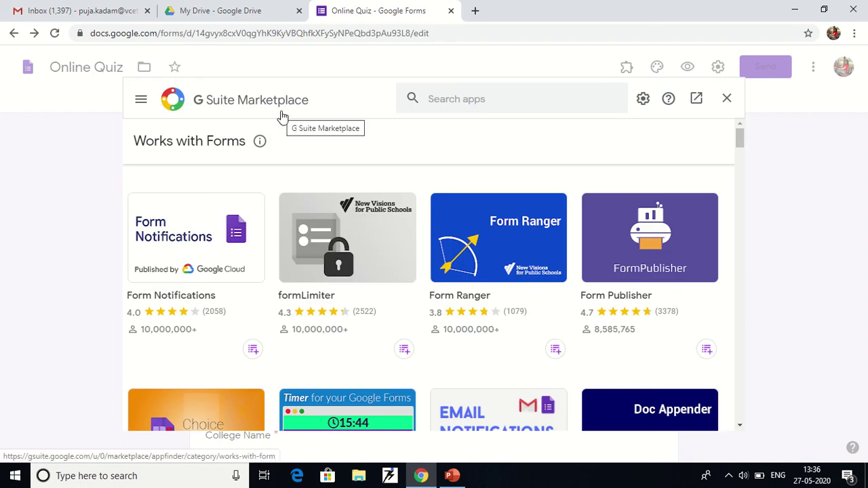
- Search the marketplace for Certify'em, confirm it shows as installed, and close the marketplace
left_click(451, 99)
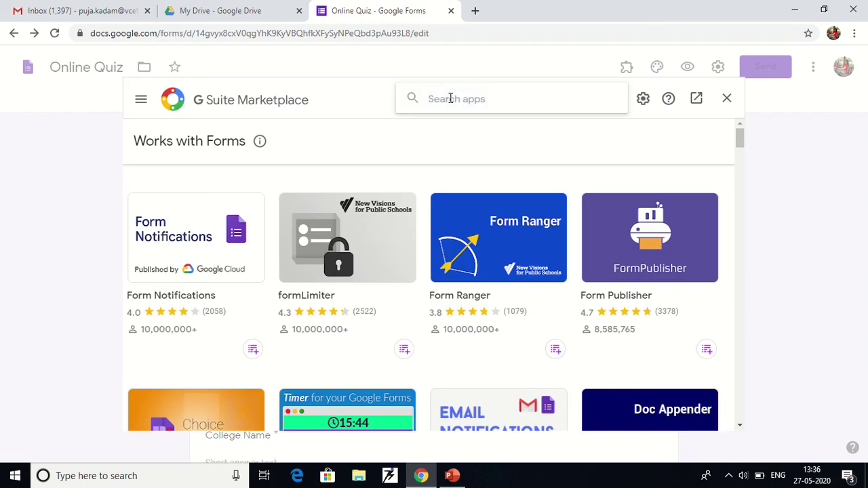
type("CER")
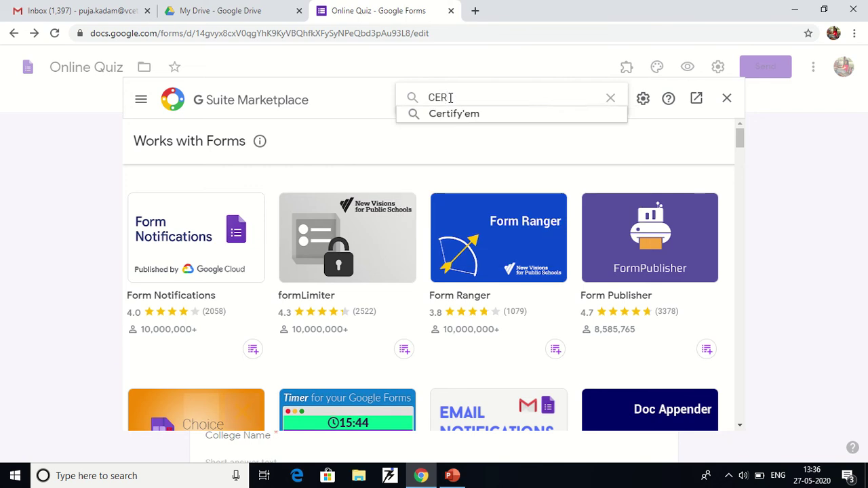
left_click(465, 115)
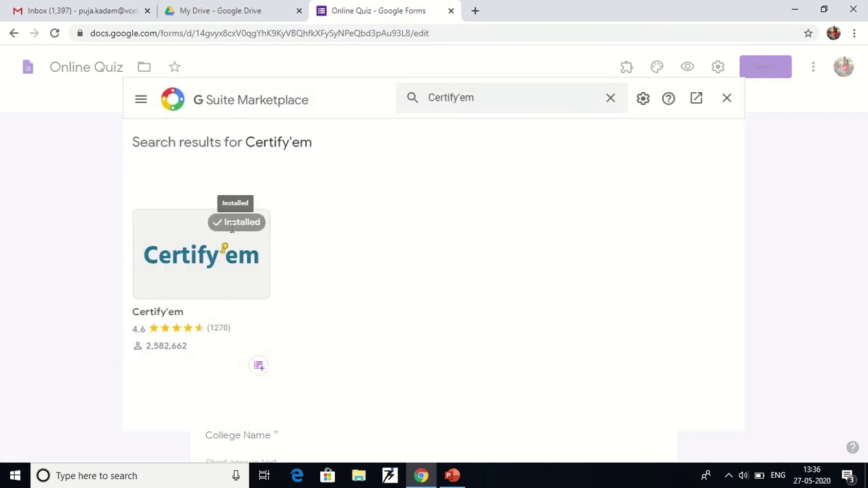
left_click(231, 253)
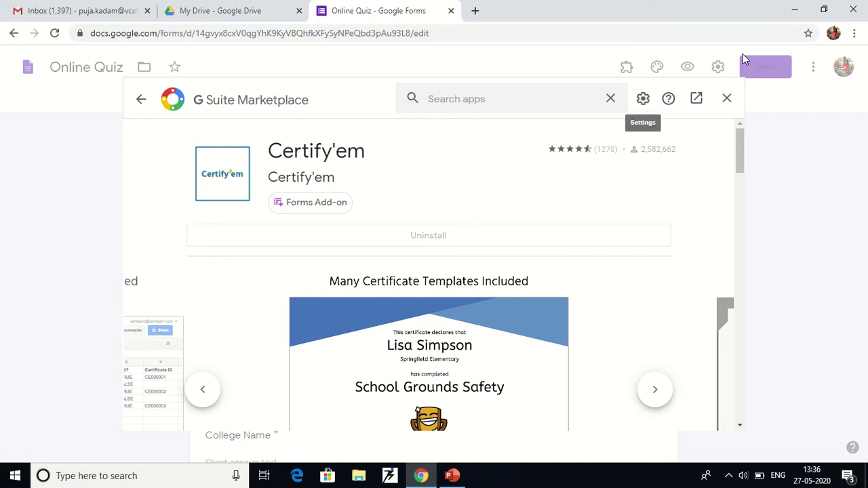
left_click(727, 99)
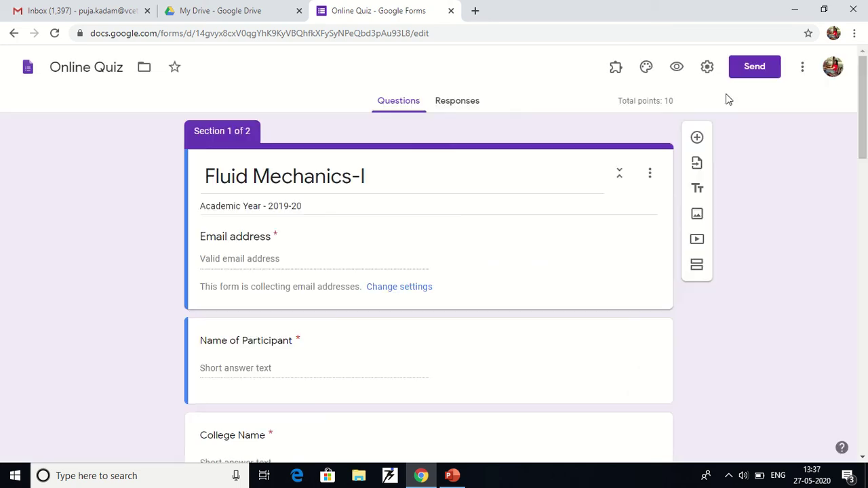
- Reload the quiz and bring up the Certify'em add-on menu via Show Certify'em Controls
left_click(55, 33)
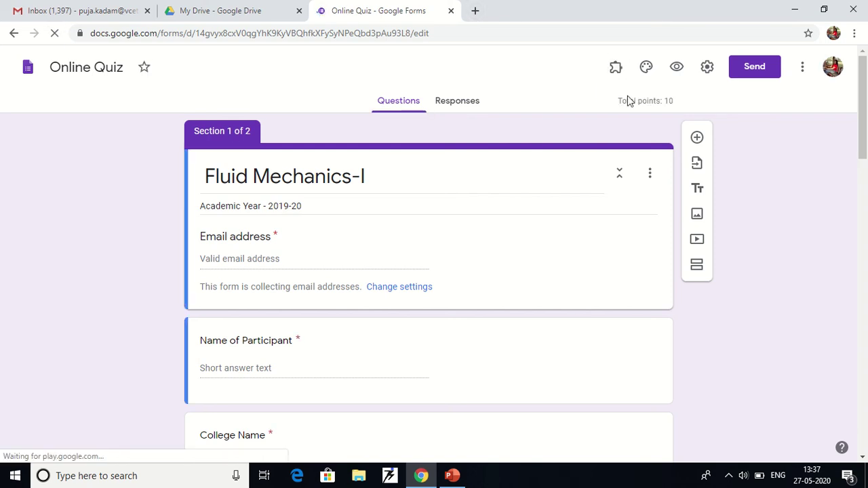
left_click(615, 69)
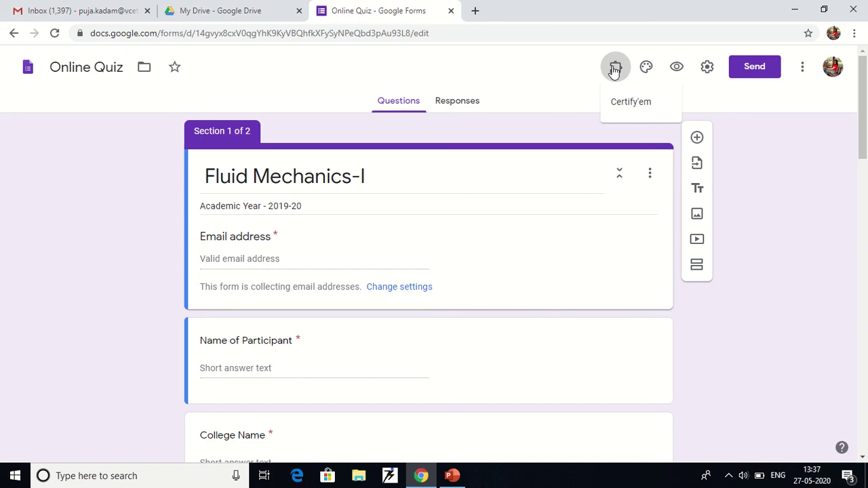
left_click(632, 102)
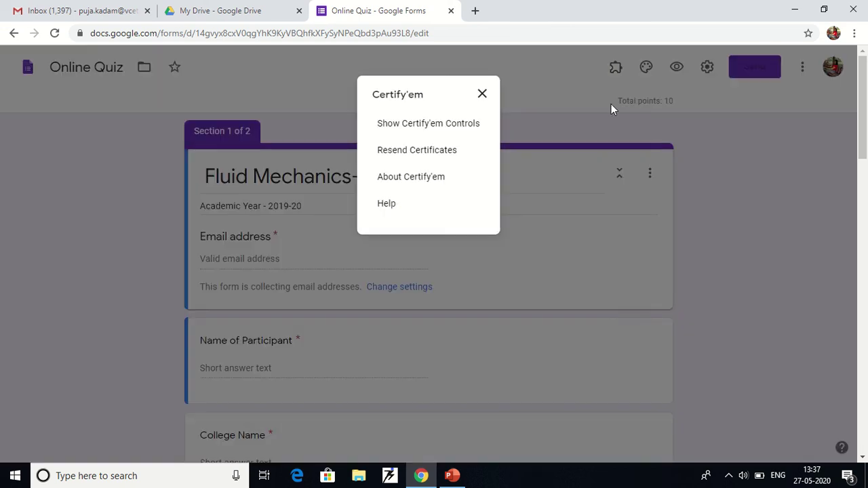
left_click(466, 128)
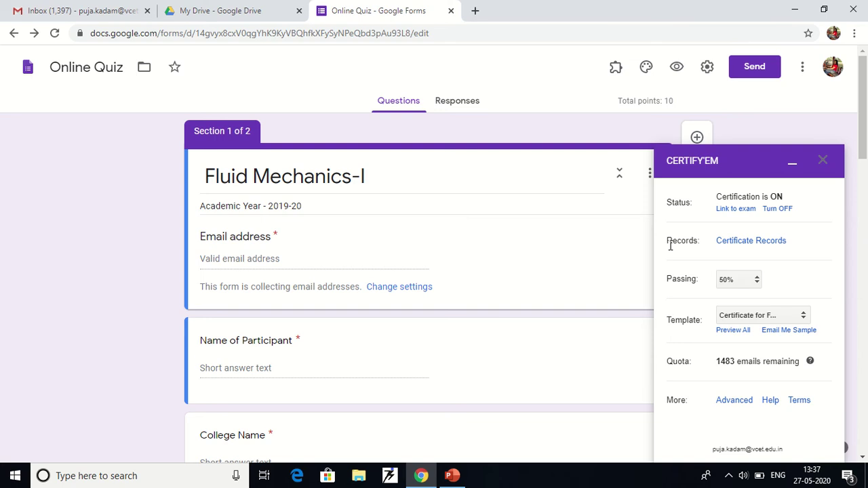
left_click(746, 249)
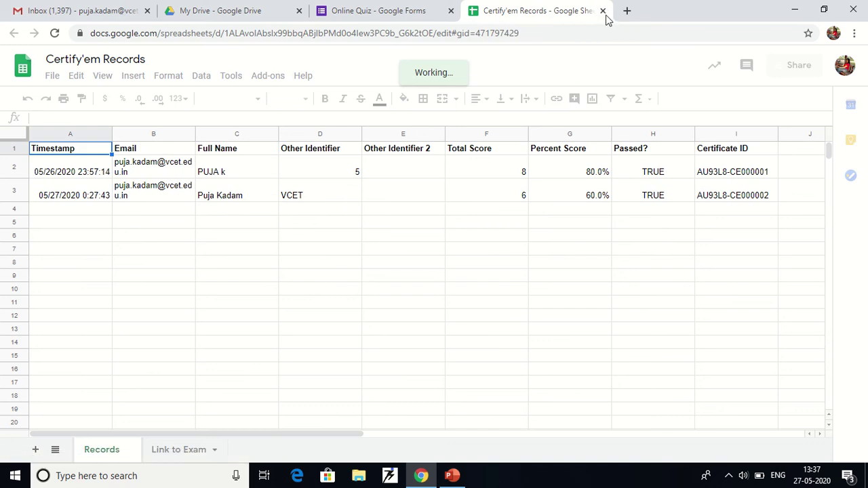
left_click(602, 12)
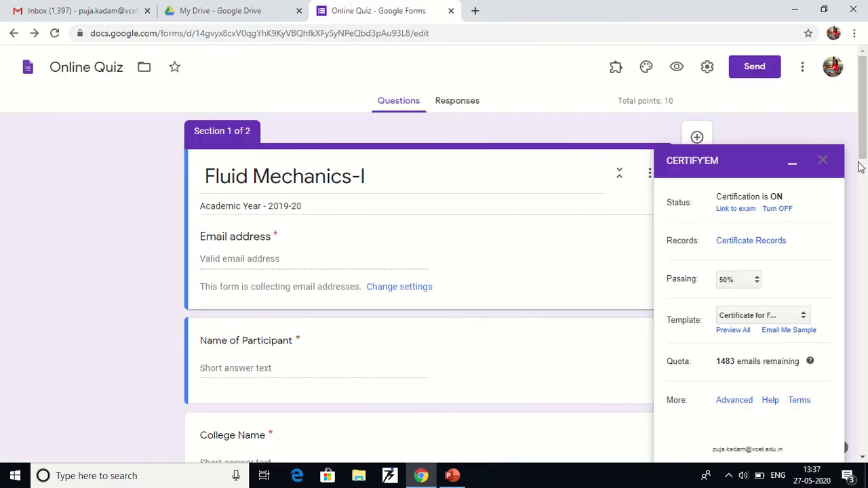
scroll(861, 166, "down", 1)
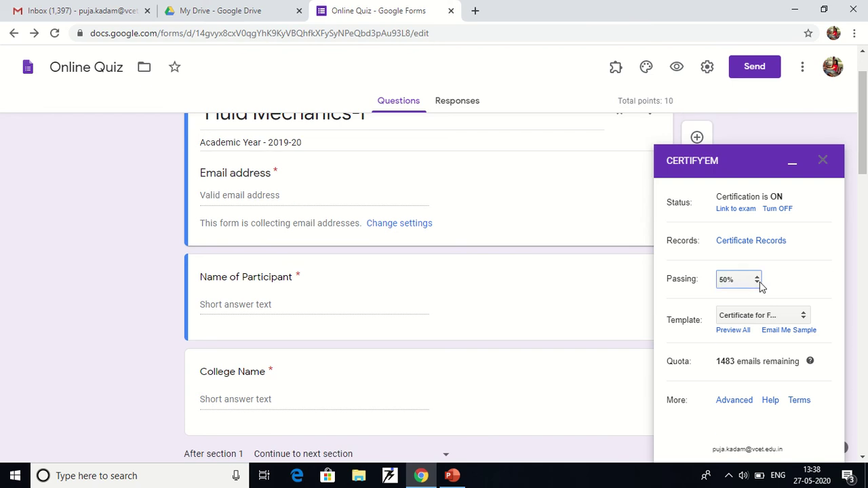
- Keep Certify'em certification ON at 50% passing and open the Preview All certificate templates page
left_click(760, 287)
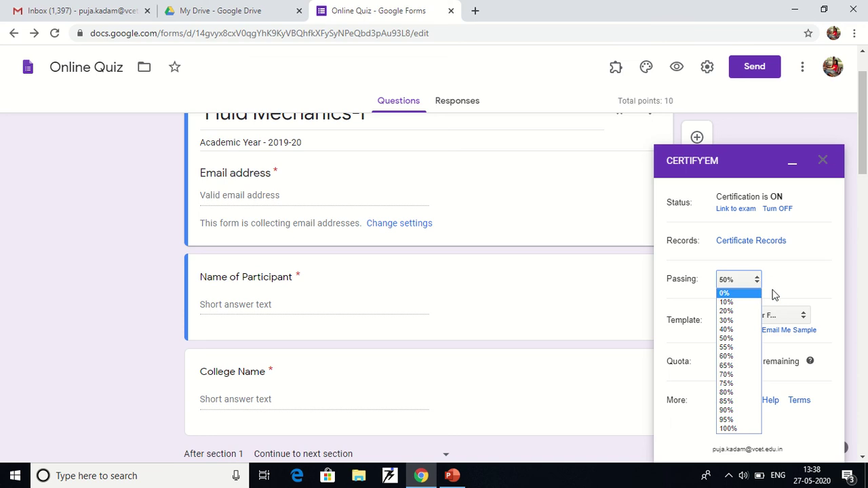
left_click(775, 294)
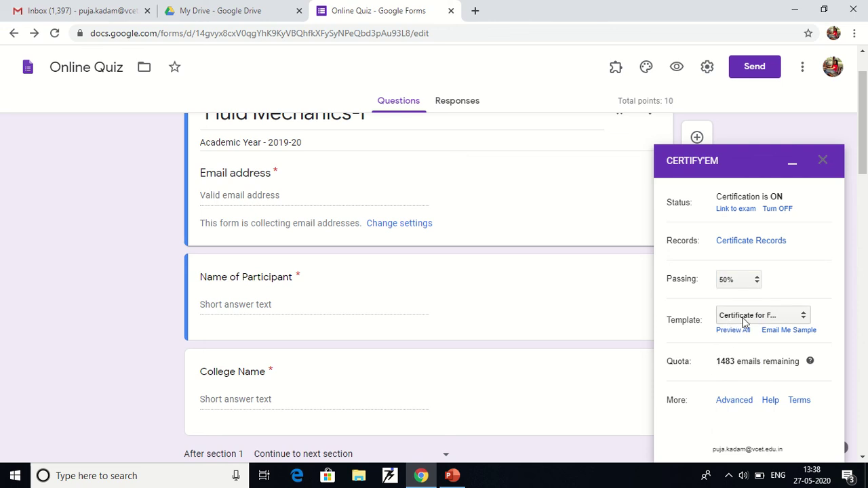
left_click(744, 320)
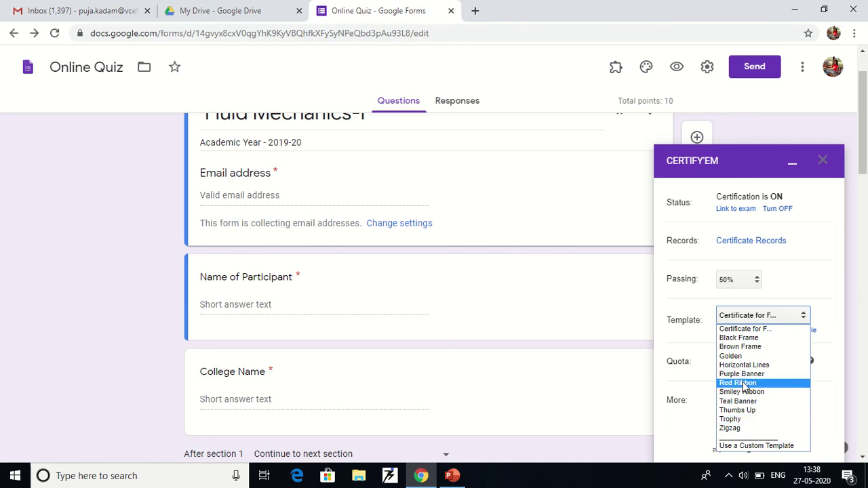
left_click(701, 346)
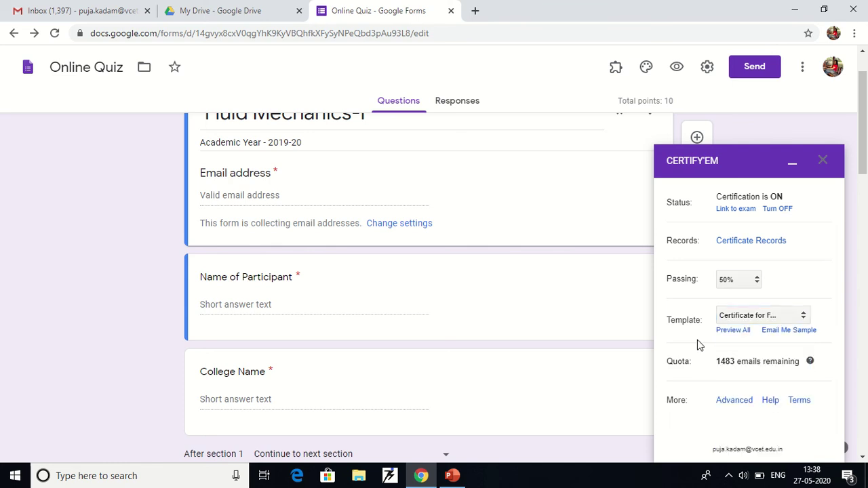
left_click(744, 335)
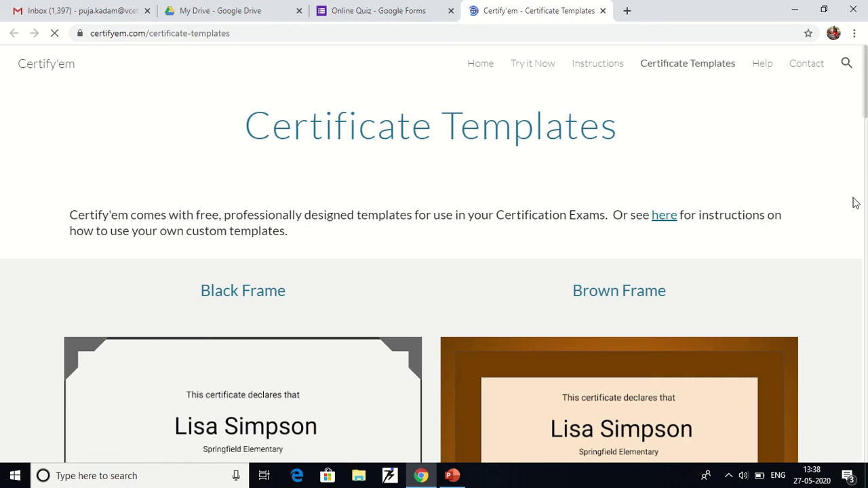
- Scroll through the certificate template designs, then close the Certify'em templates tab
left_click_drag(866, 102, 866, 278)
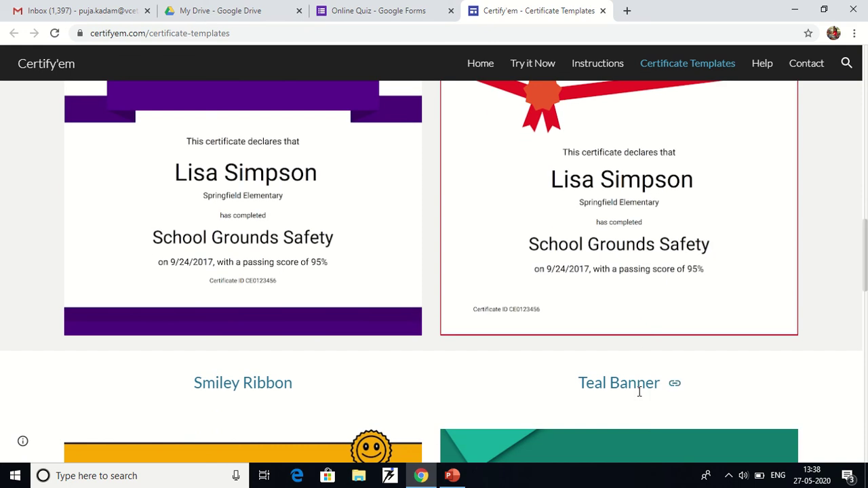
left_click(601, 11)
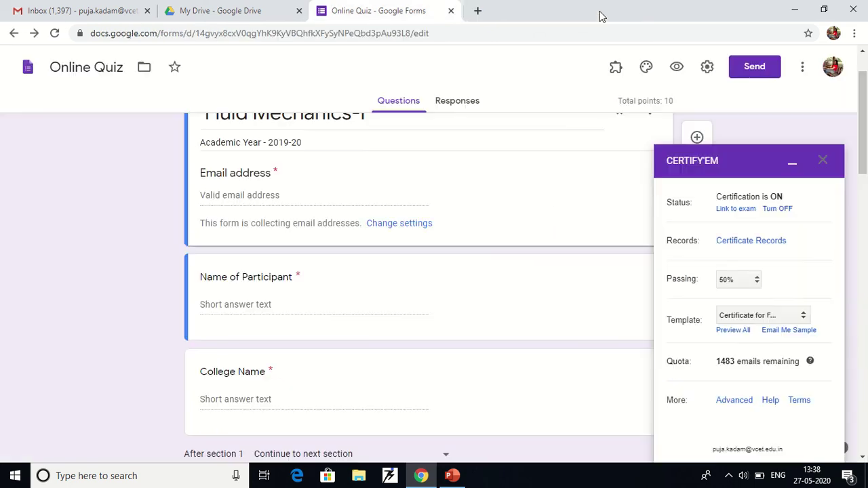
- Select Teal Banner as the quiz's certificate template in the Certify'em sidebar
left_click(764, 316)
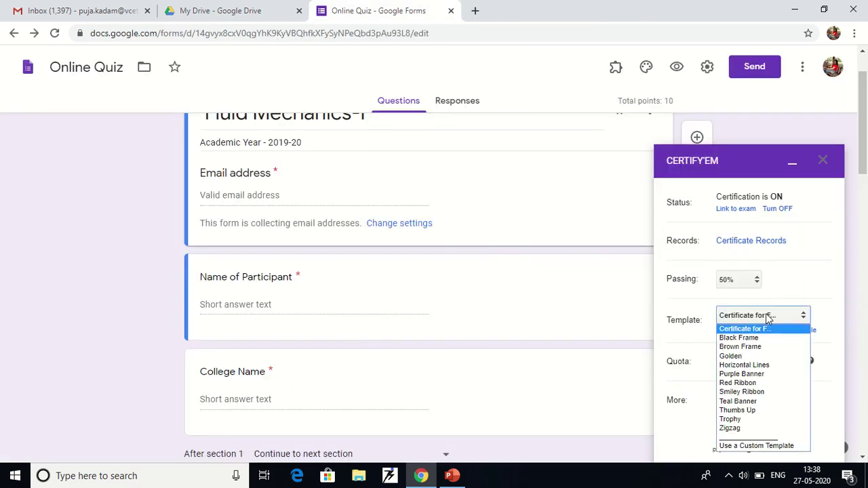
left_click(750, 402)
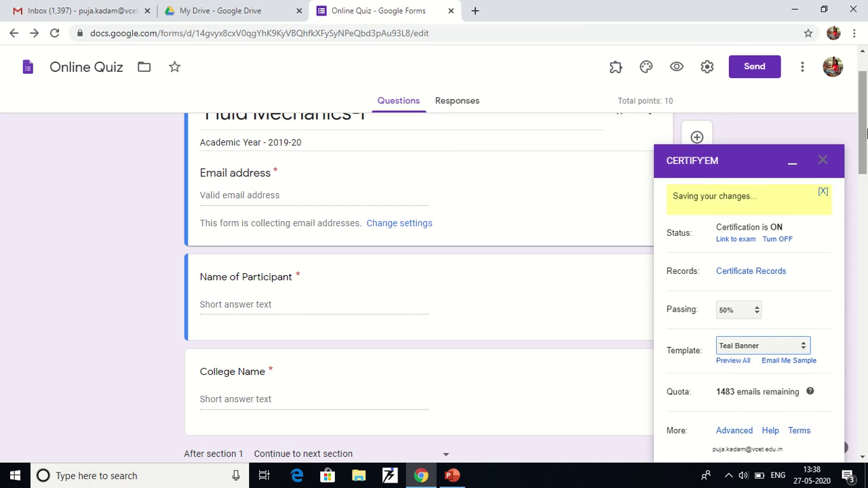
scroll(763, 375, "down", 2)
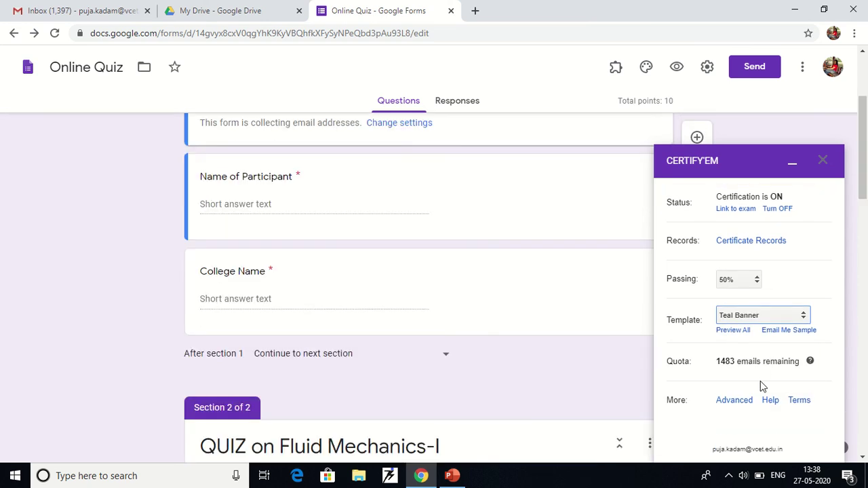
left_click(736, 400)
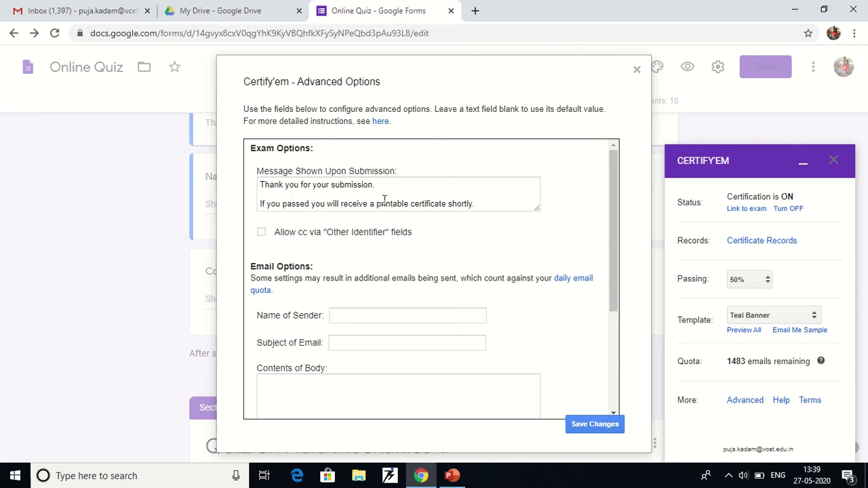
- Review the default submission message and move down to the Email Options sender name field
left_click(481, 200)
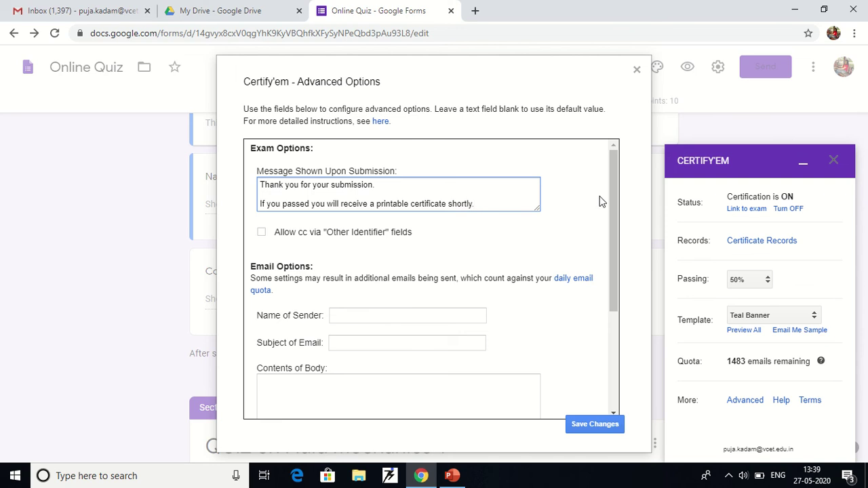
left_click_drag(611, 202, 612, 243)
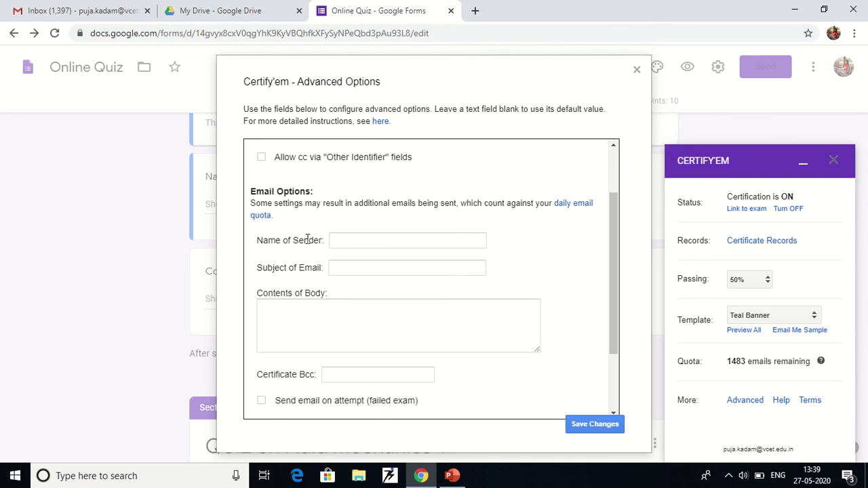
left_click(356, 248)
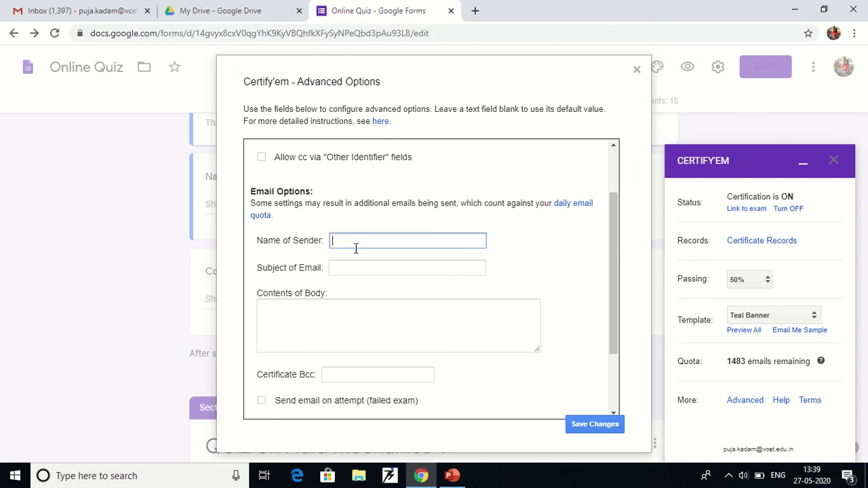
- Enter the sender's name and subject 'Congratulations for Passing FM Quiz', fixing the typos
type("Puja K")
left_click(375, 268)
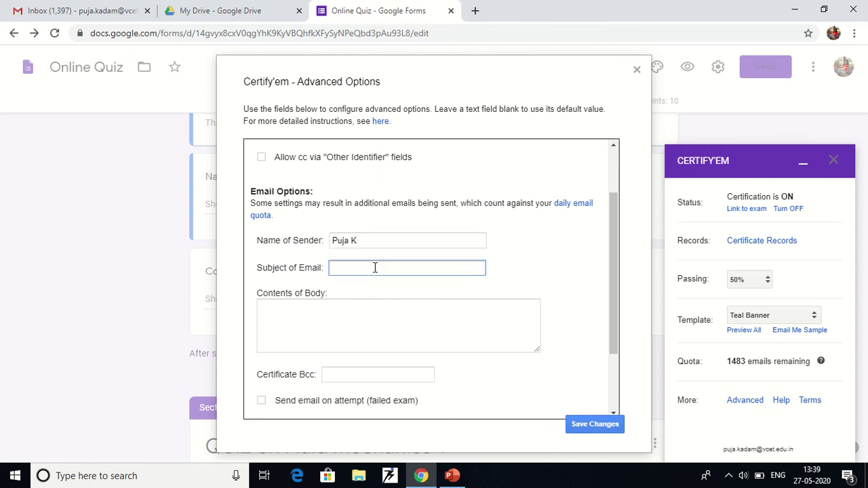
type("Cong")
type("artulations for Psssing")
key("BackSpace")
key("BackSpace")
key("BackSpace")
key("BackSpace")
key("BackSpace")
key("BackSpace")
type("assing FM Quiz")
left_click(358, 269)
key("BackSpace")
type("a")
- Write the email body 'Congratulations. Here is your certificate' and save the changes
left_click(370, 317)
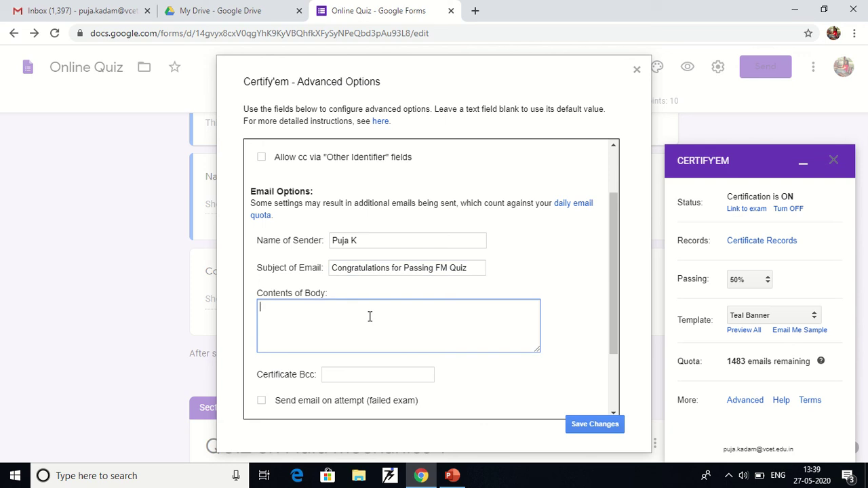
type("Congratulations. Here s y")
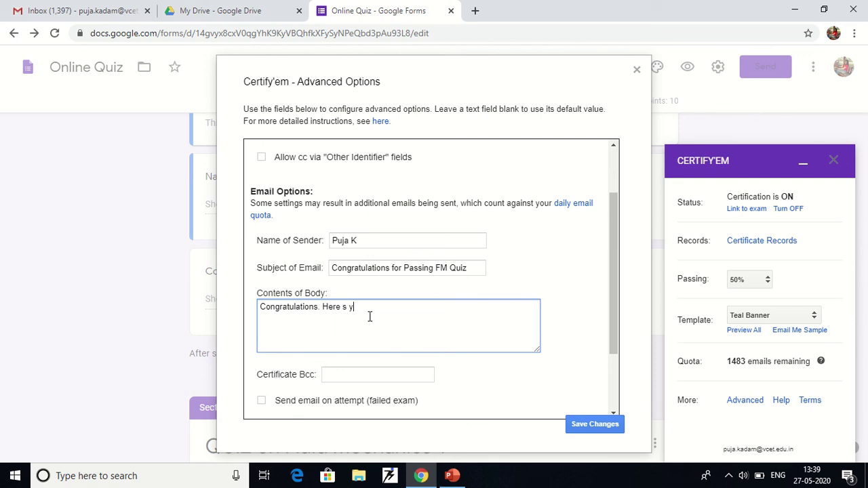
type("our certificate")
left_click(344, 307)
type("i")
left_click(595, 425)
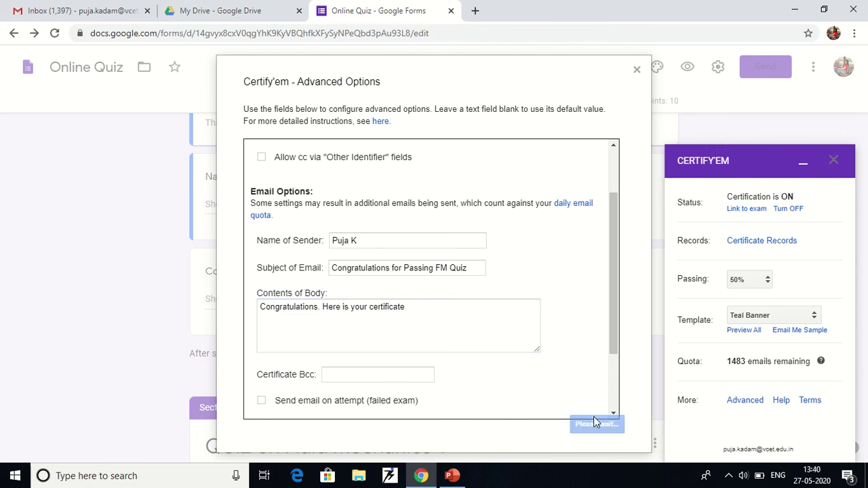
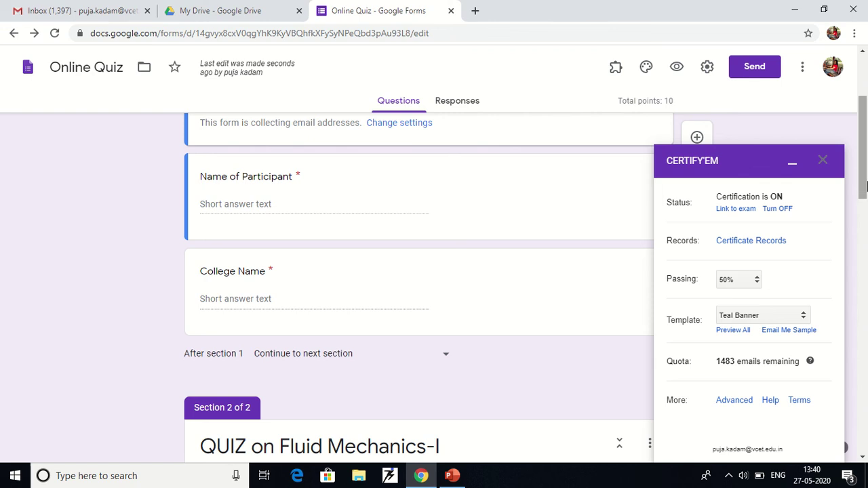
- Open a live respondent preview of the Fluid Mechanics-I quiz in a new tab
left_click_drag(867, 183, 865, 135)
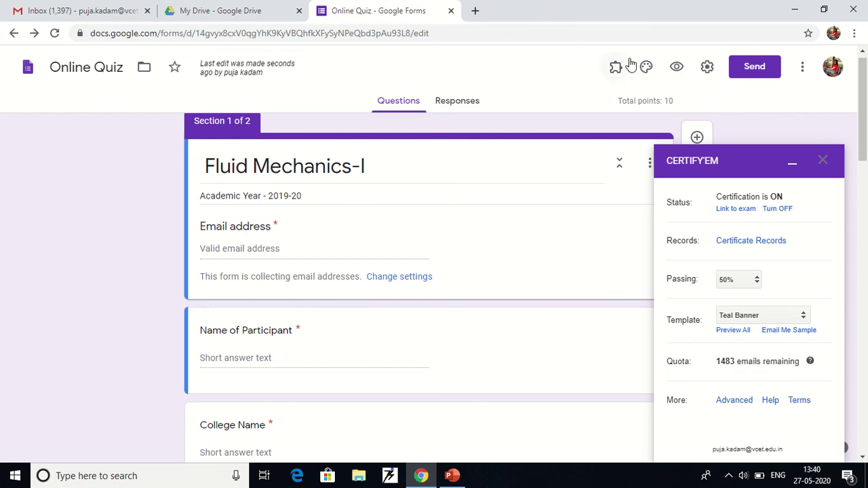
left_click(677, 68)
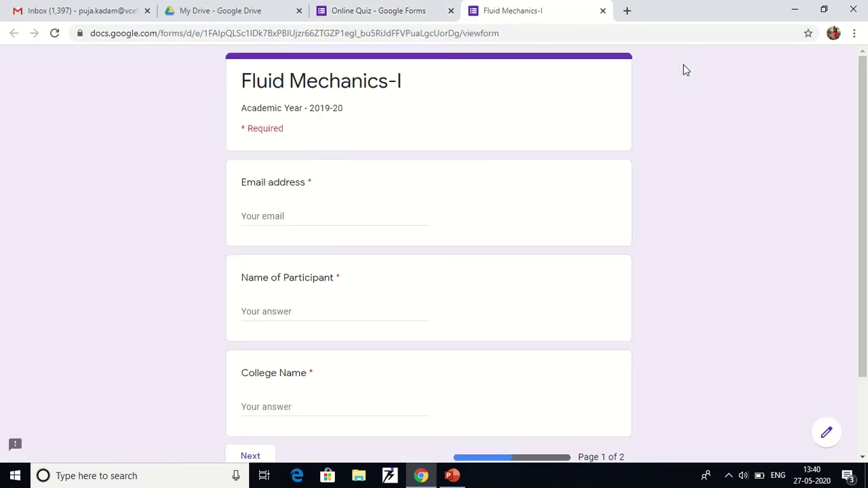
- Fill page 1 with the suggested email, the participant's name and college 'VCER', then go to page 2
left_click(257, 224)
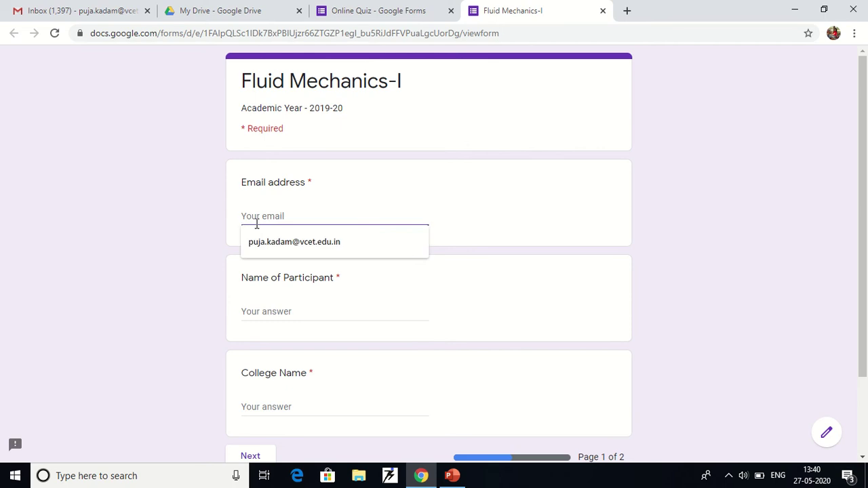
left_click(278, 242)
left_click(301, 306)
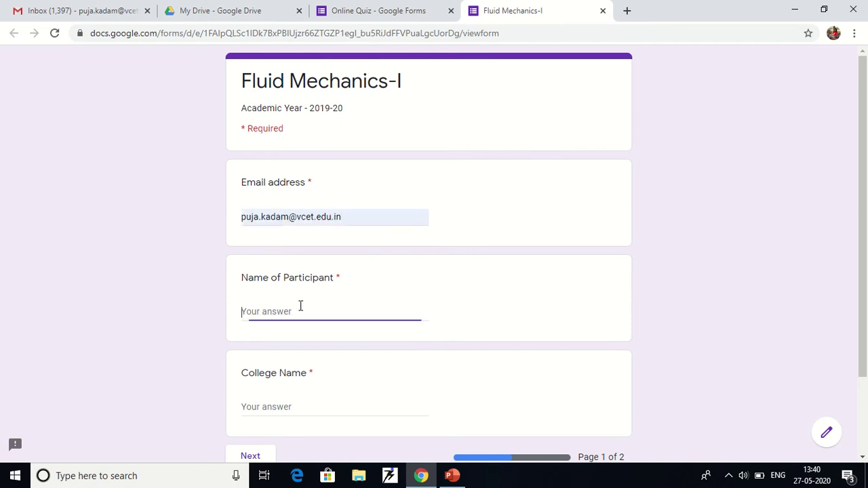
type("Puja Kadam")
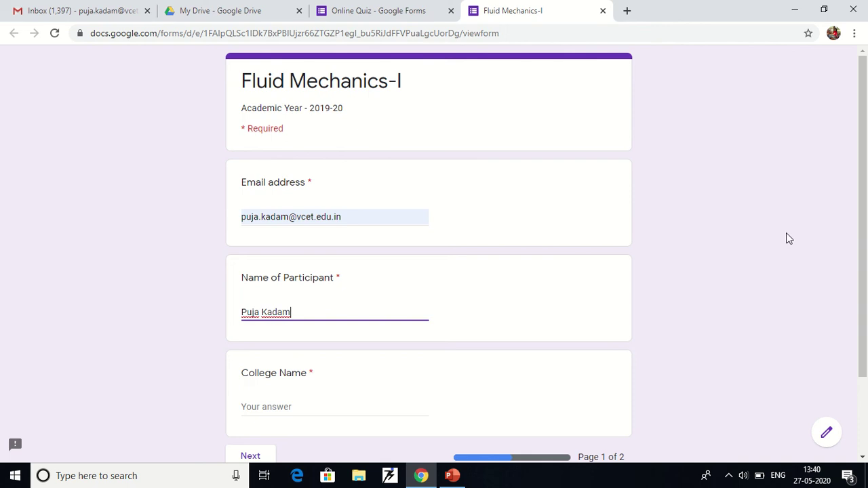
scroll(867, 246, "down", 1)
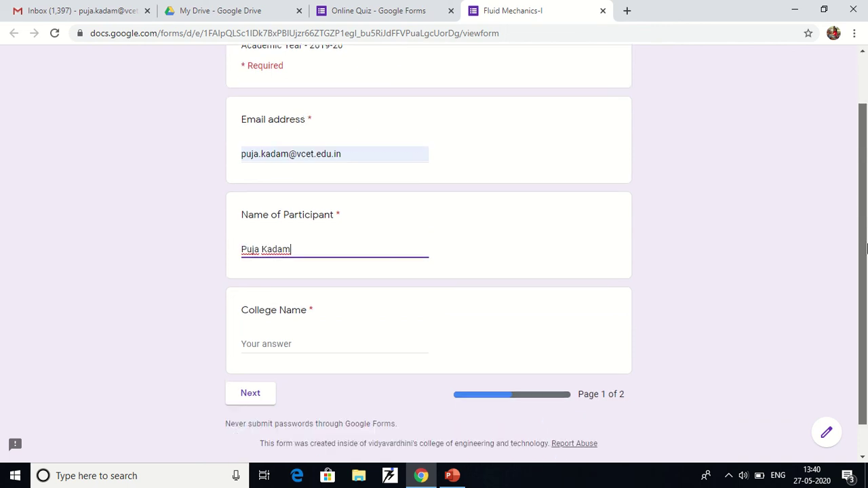
left_click(287, 339)
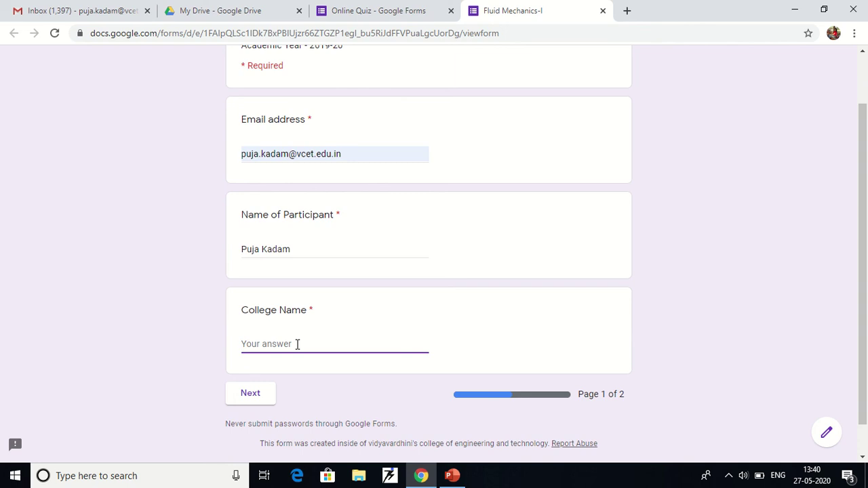
type("VCER")
left_click(255, 393)
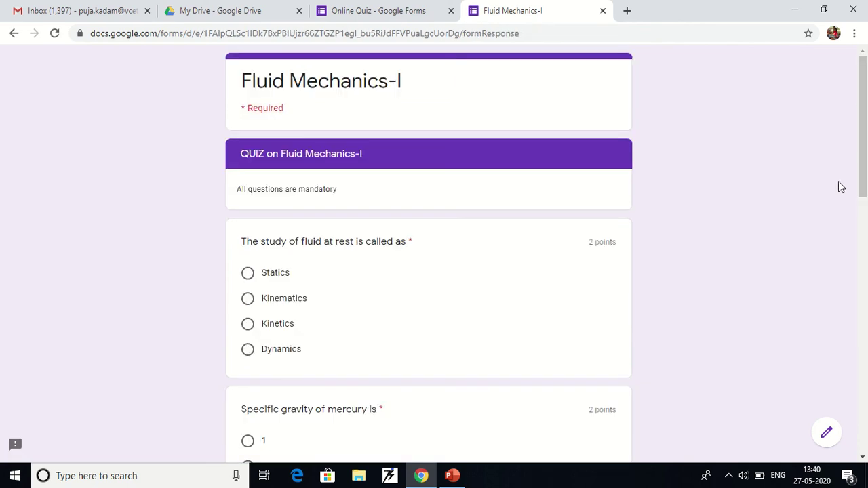
- Answer Statics, 13.6 and Viscosity for the first three quiz questions
scroll(867, 159, "down", 2)
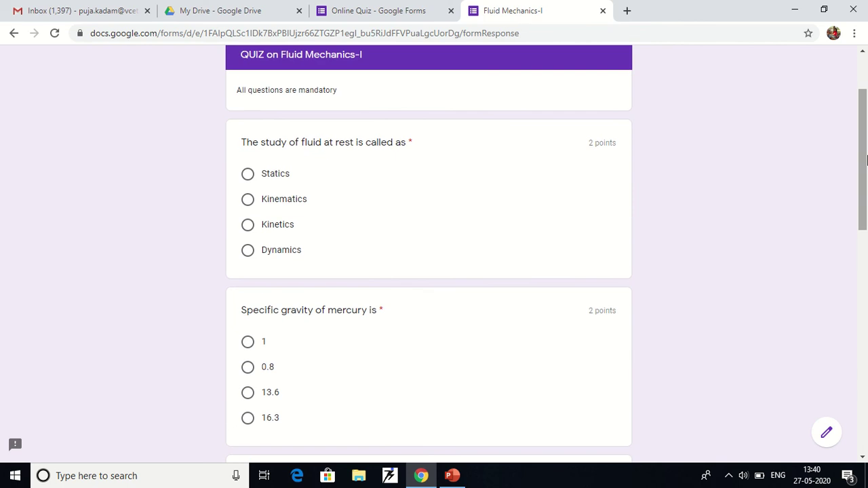
left_click(248, 175)
scroll(867, 185, "down", 1)
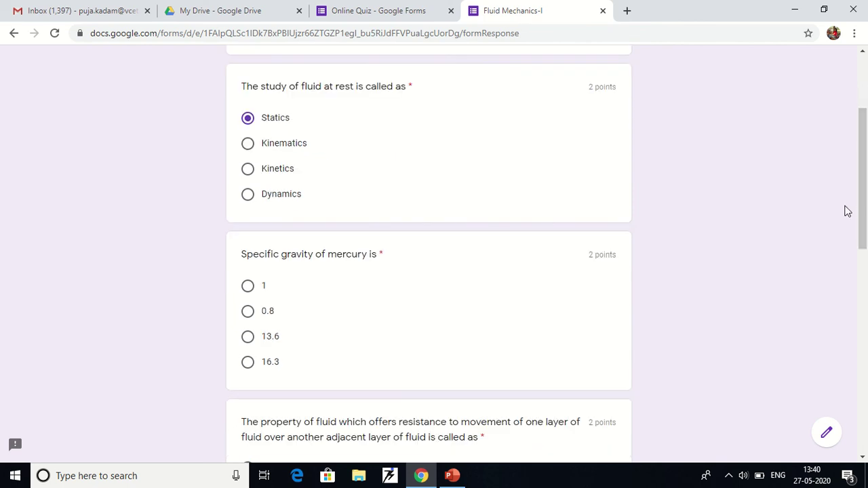
scroll(867, 211, "down", 1)
scroll(867, 211, "down", 1)
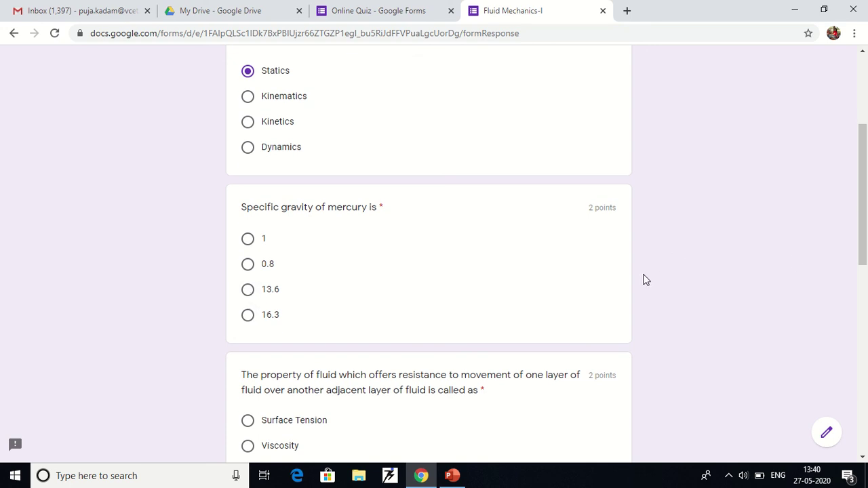
left_click(247, 289)
scroll(861, 204, "down", 3)
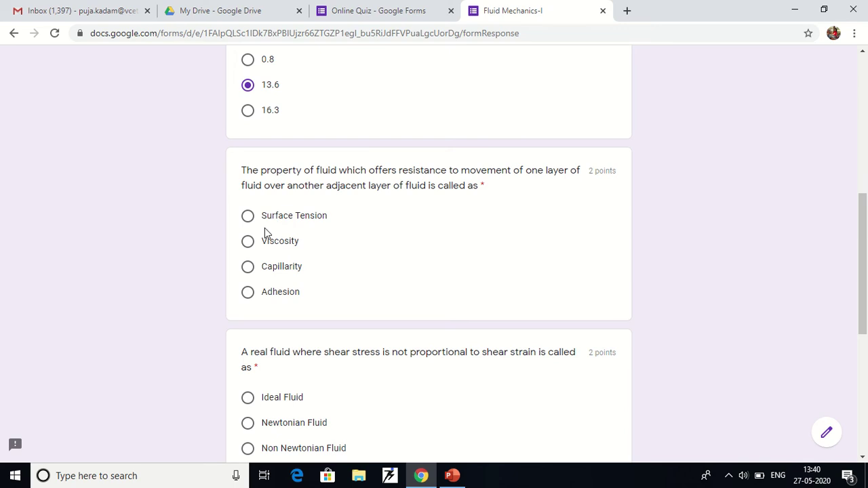
left_click(249, 242)
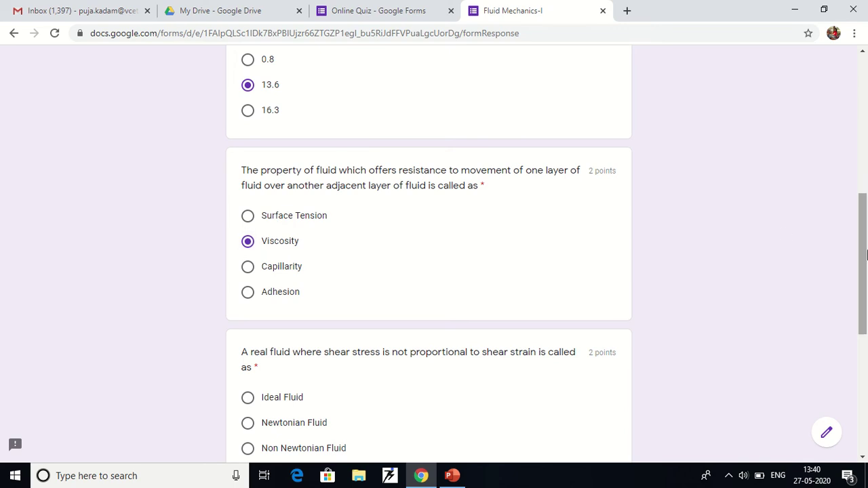
- Choose Non Newtonian Fluid and Cohesive force for the last two questions and submit
scroll(863, 264, "down", 2)
left_click(248, 335)
scroll(866, 319, "down", 1)
scroll(865, 325, "down", 2)
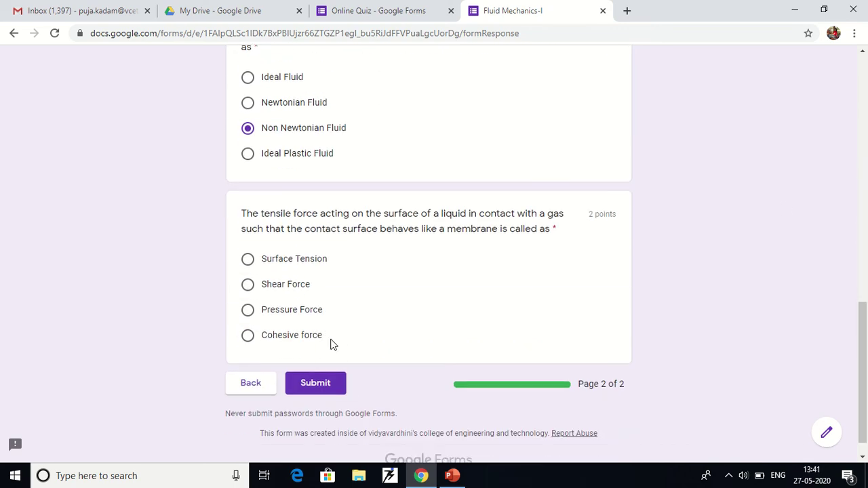
left_click(248, 336)
left_click(305, 384)
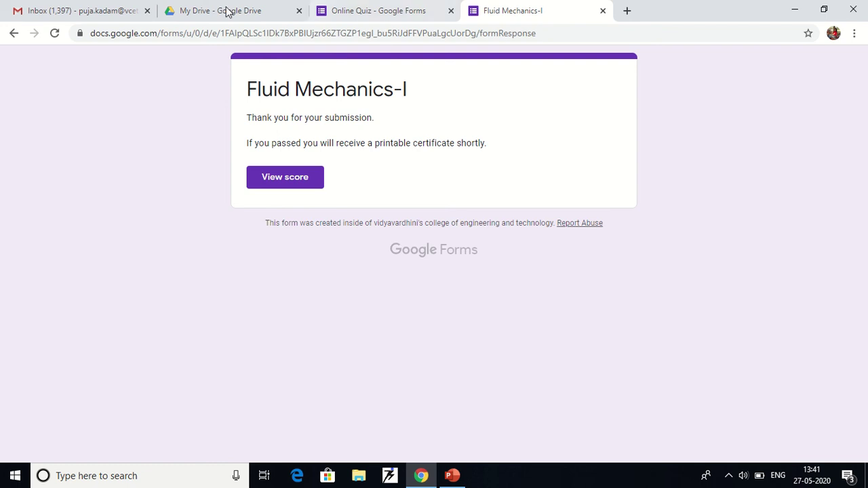
- Refresh the Gmail inbox and open the 'Congratulations for Passing FM Quiz' email
left_click(104, 6)
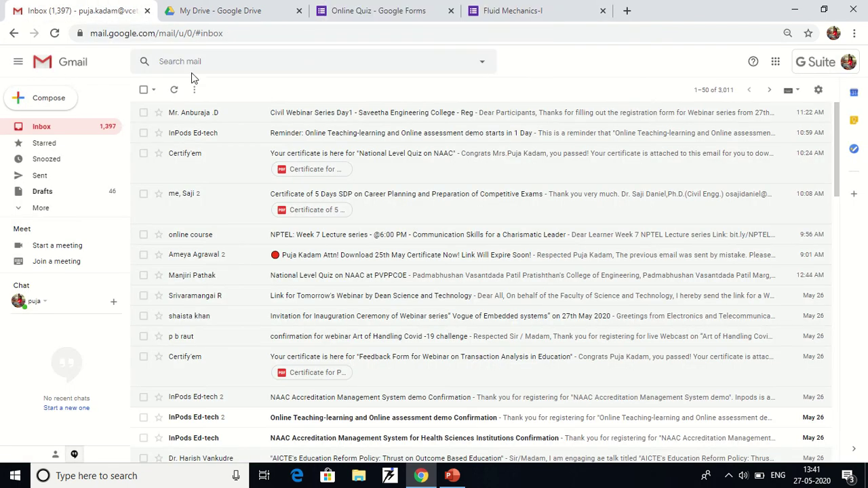
left_click(55, 33)
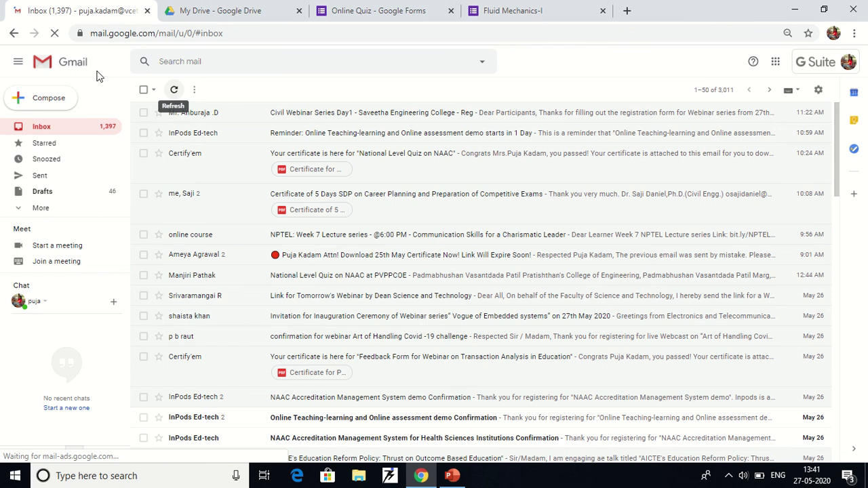
left_click(172, 90)
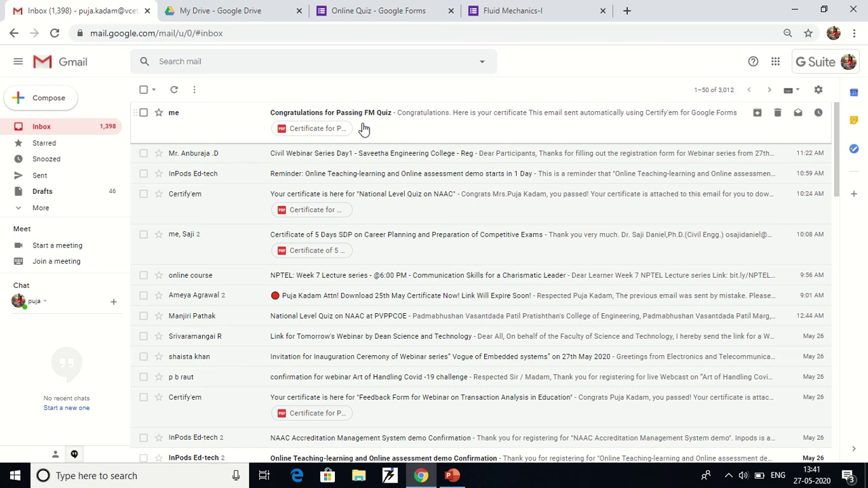
left_click(411, 130)
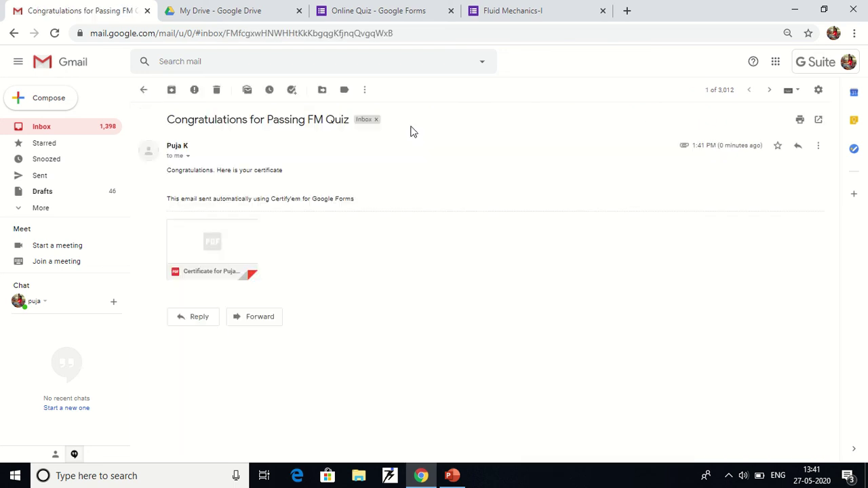
- Preview the attached certificate PDF showing the 80% score, then go back to the quiz tab
left_click(208, 251)
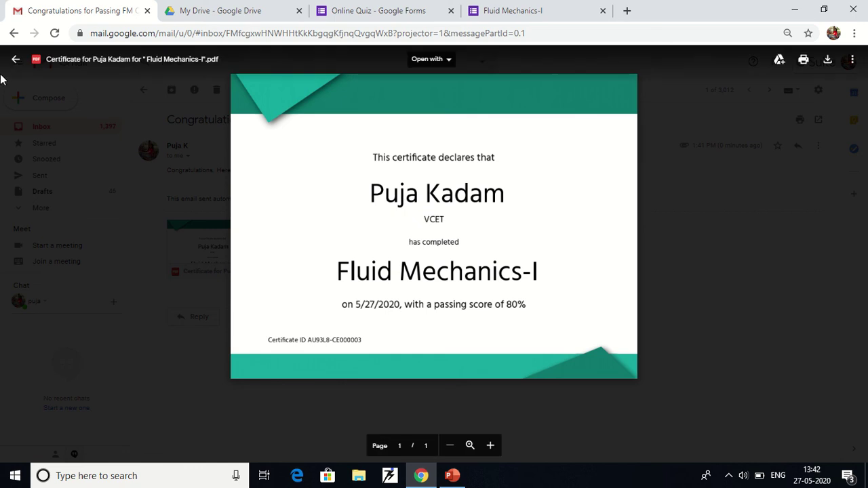
left_click(15, 59)
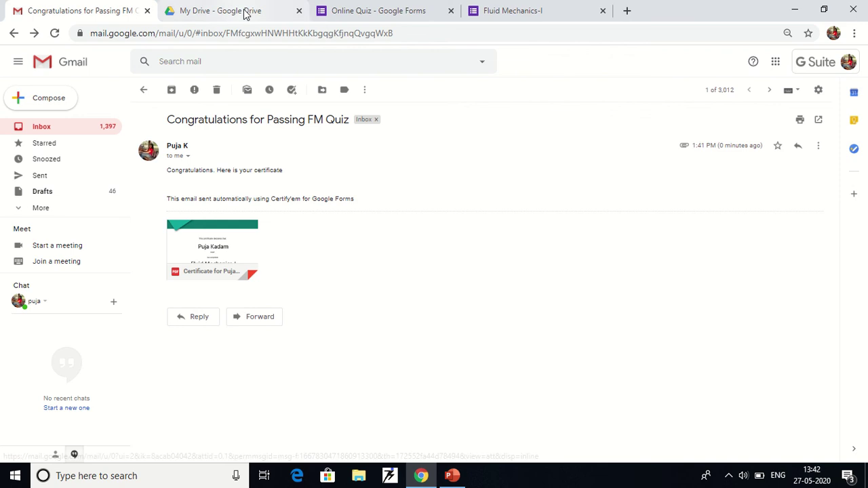
mouse_move(380, 3)
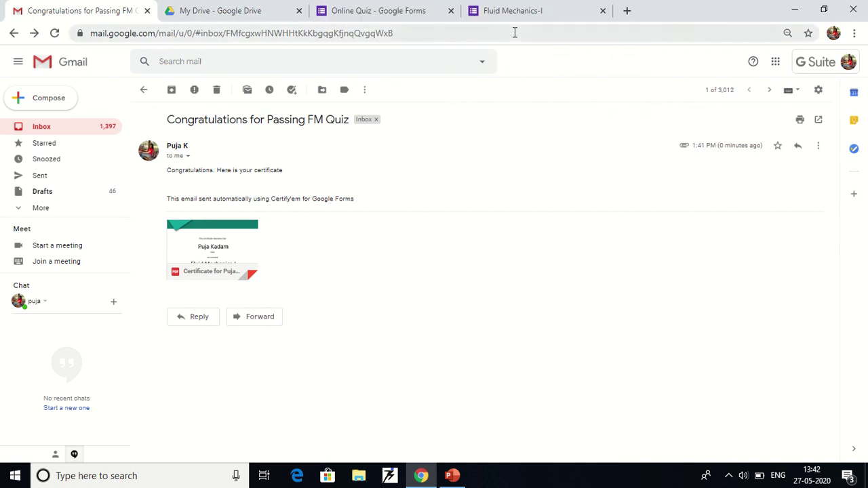
left_click(574, 7)
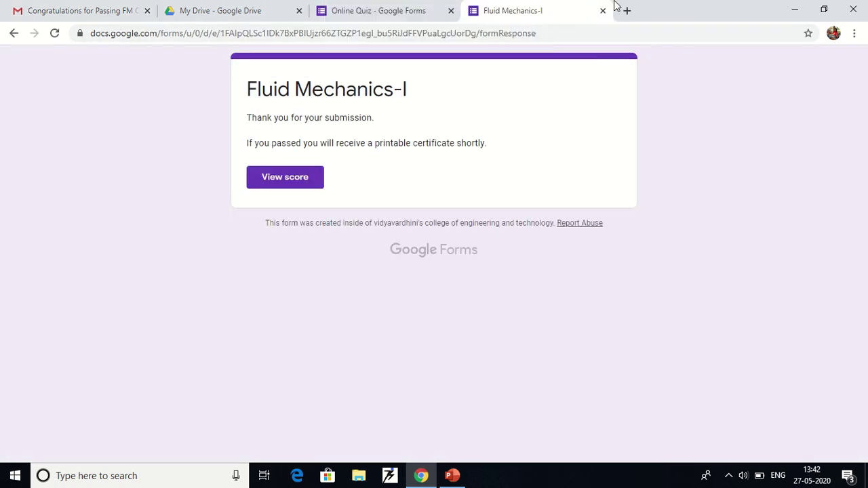
- Browse Certify'em's Certificate Templates page, then close it to return to the quiz editor
left_click(603, 11)
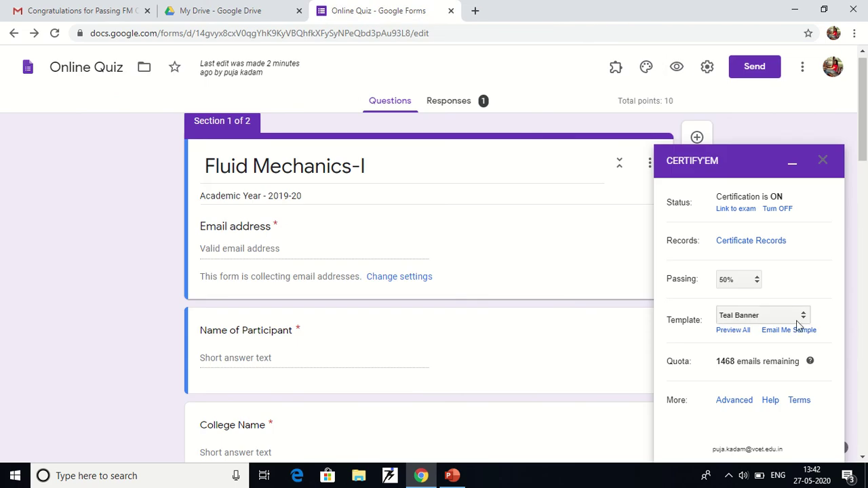
left_click(733, 330)
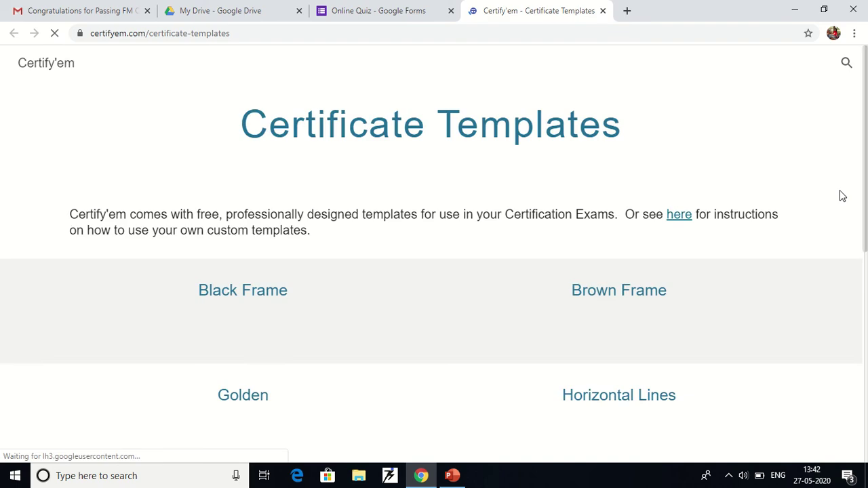
mouse_move(867, 110)
left_mouse_down()
mouse_move(867, 341)
mouse_move(866, 107)
left_mouse_up()
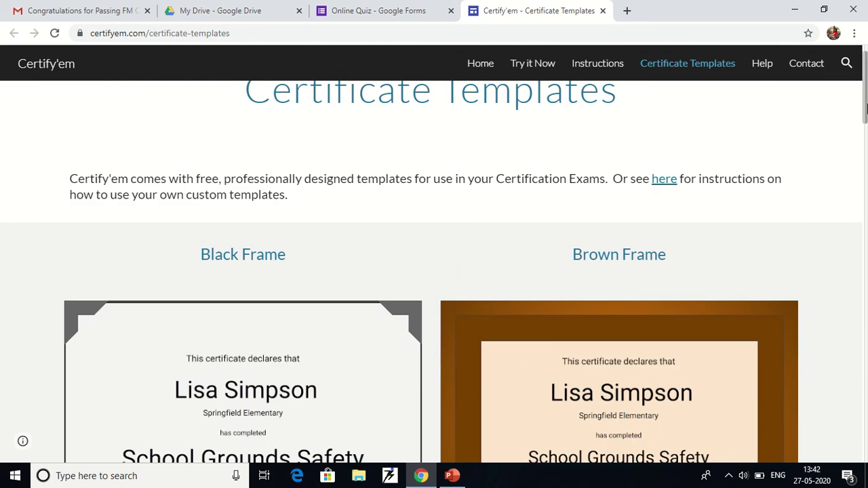
left_click(603, 10)
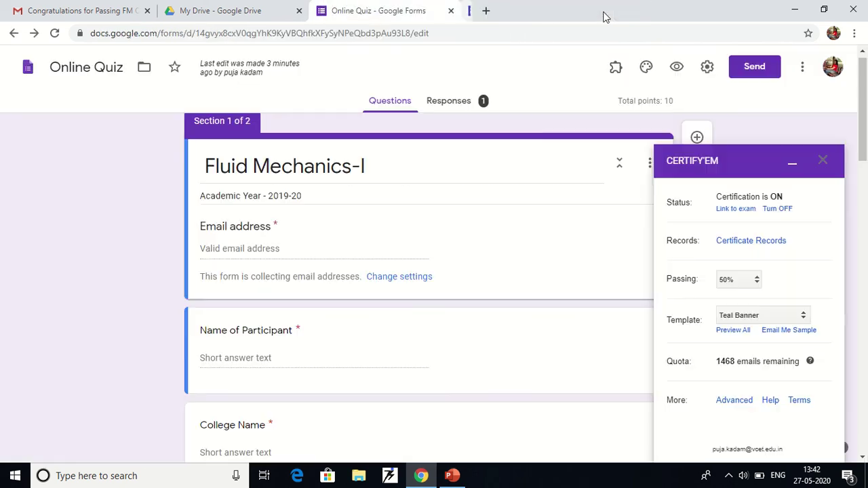
- Switch the Certify'em template from Teal Banner to the custom Slides file 'Certificate for FM-I Quiz' and save
left_click(748, 317)
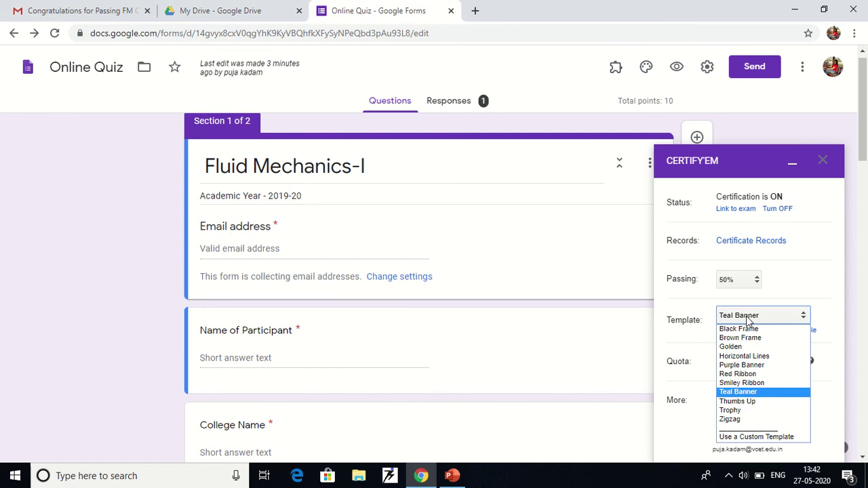
left_click(767, 437)
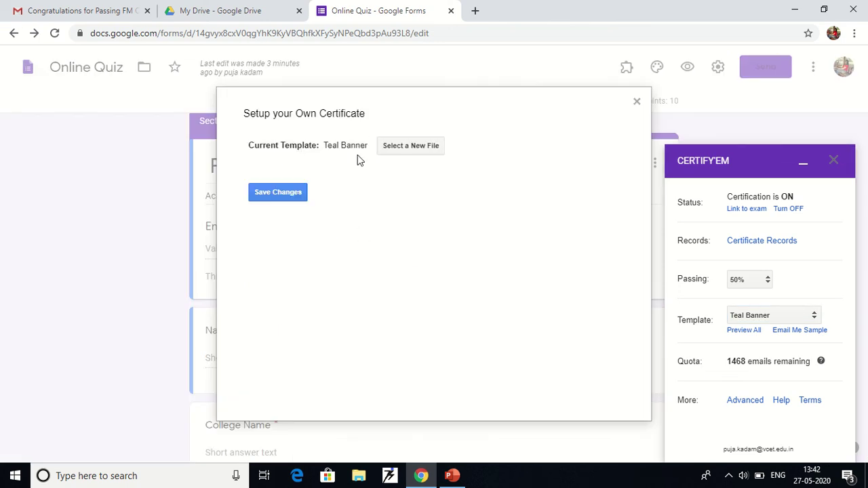
left_click(415, 152)
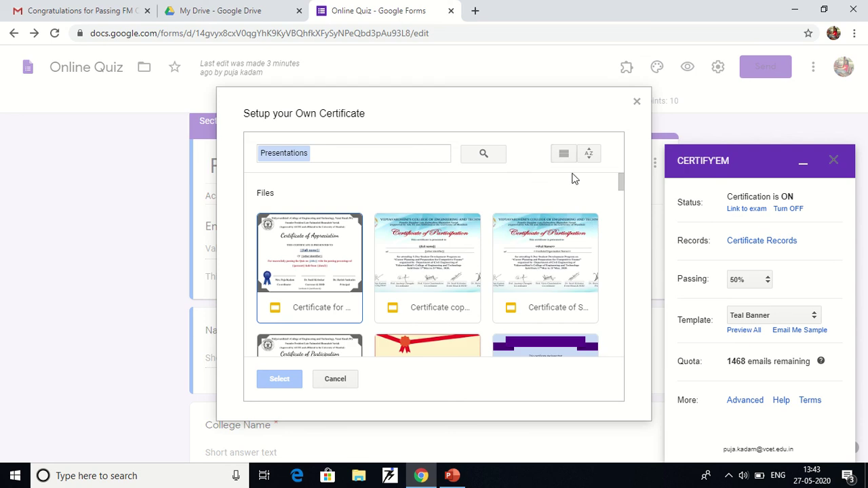
left_click(323, 248)
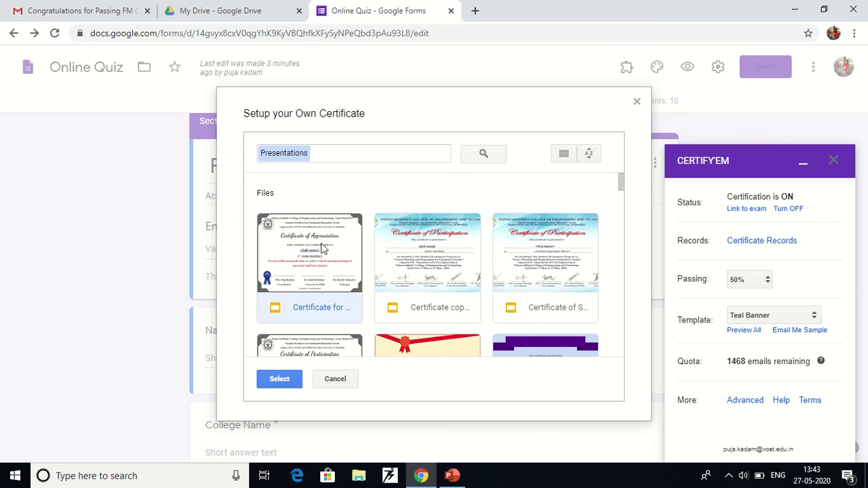
left_click(266, 382)
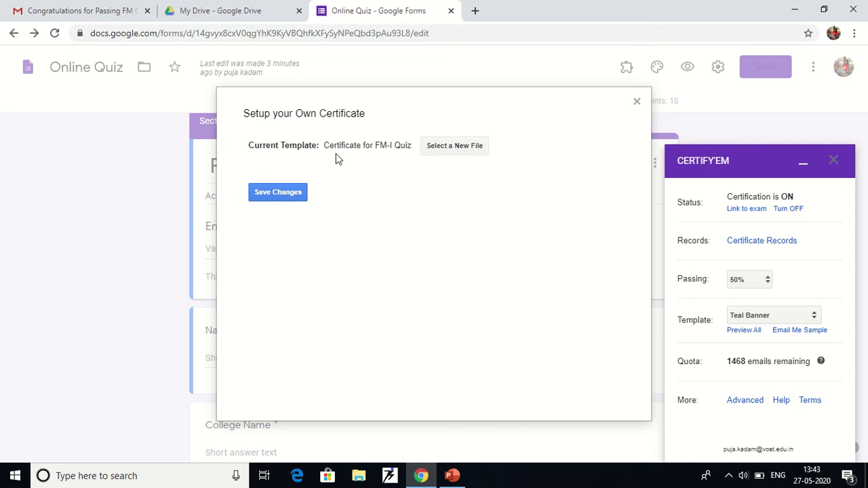
left_click(285, 193)
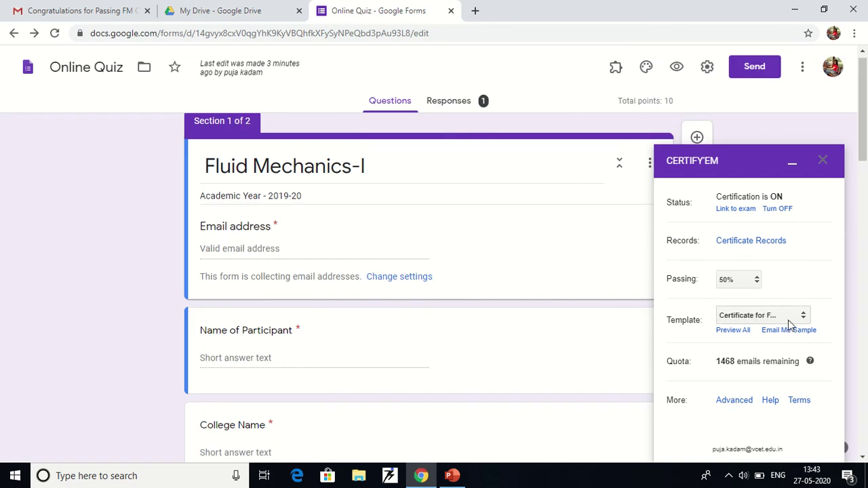
- Add 'Mith 50% and more marks,' after 'passed' in the Advanced submission message and save
scroll(862, 135, "down", 1)
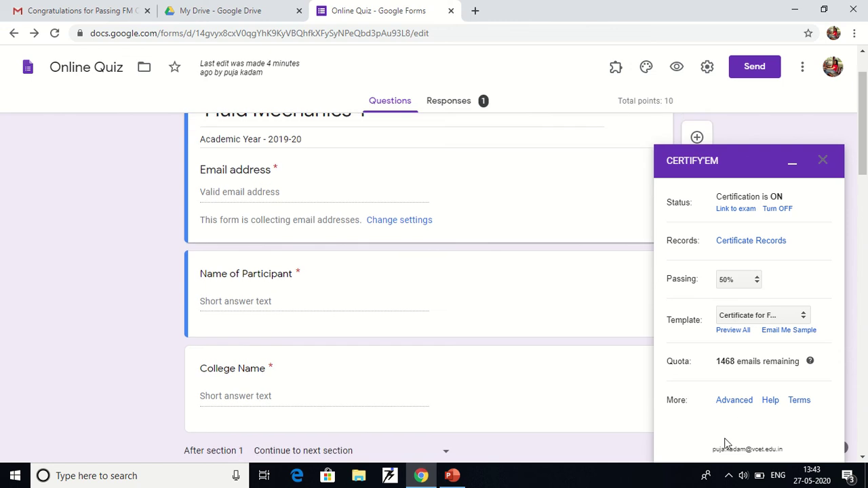
left_click(738, 403)
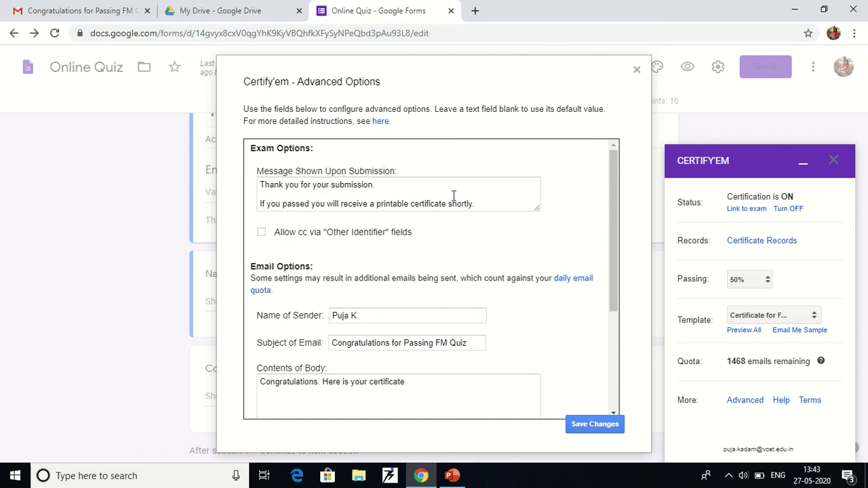
left_click(345, 198)
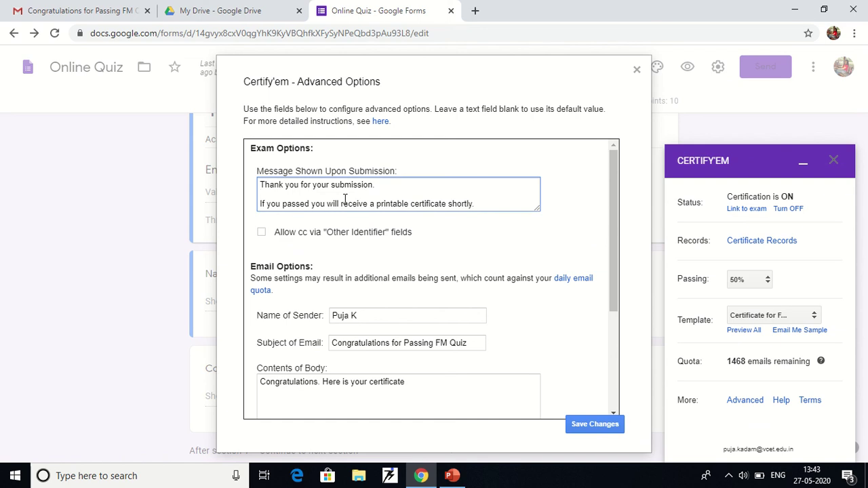
left_click(311, 204)
type("M")
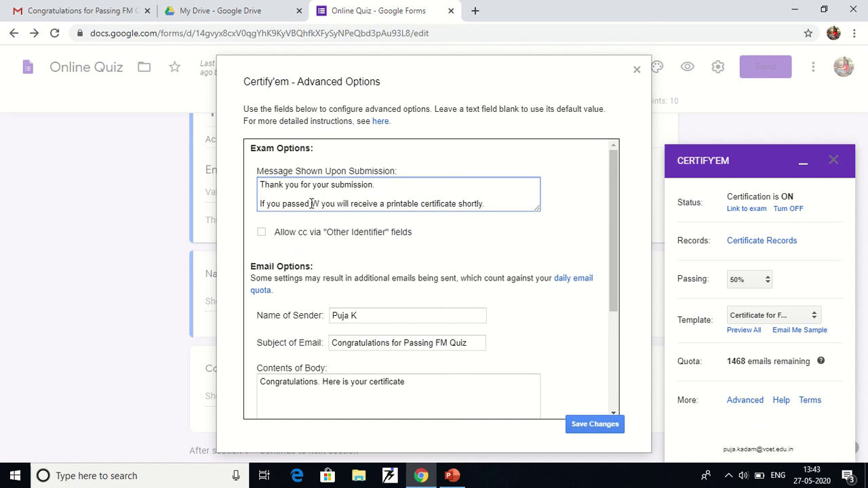
type("ith 5")
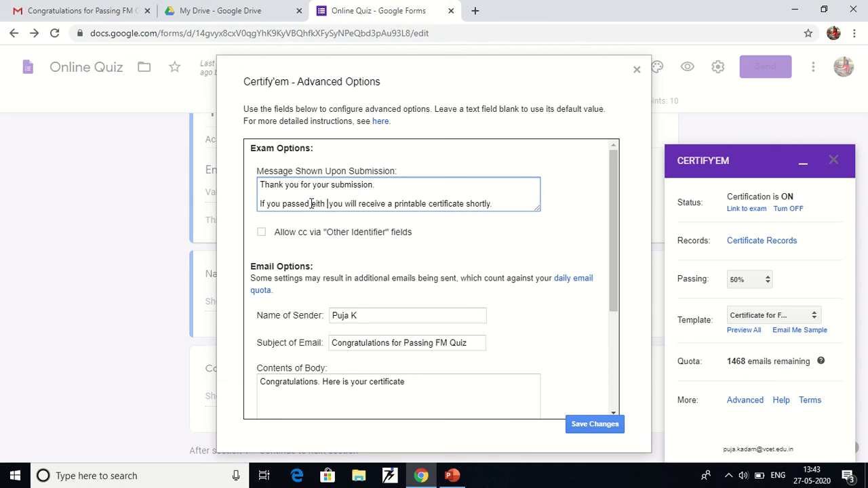
type("0")
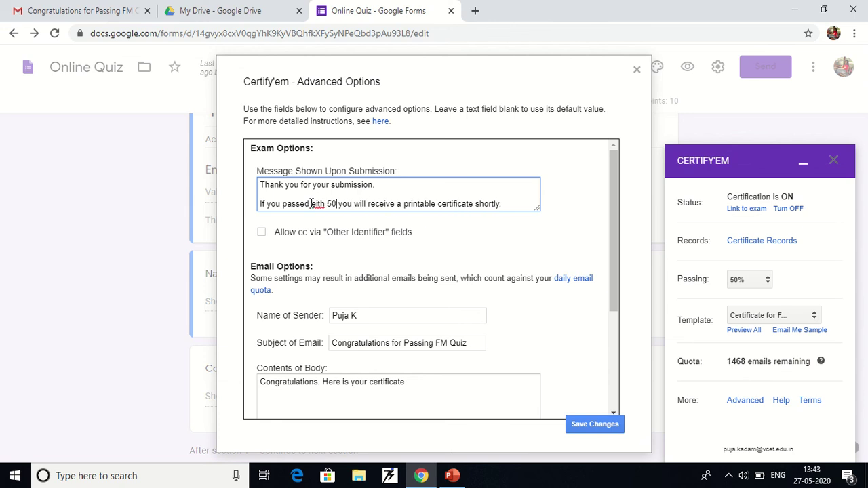
type("% and more")
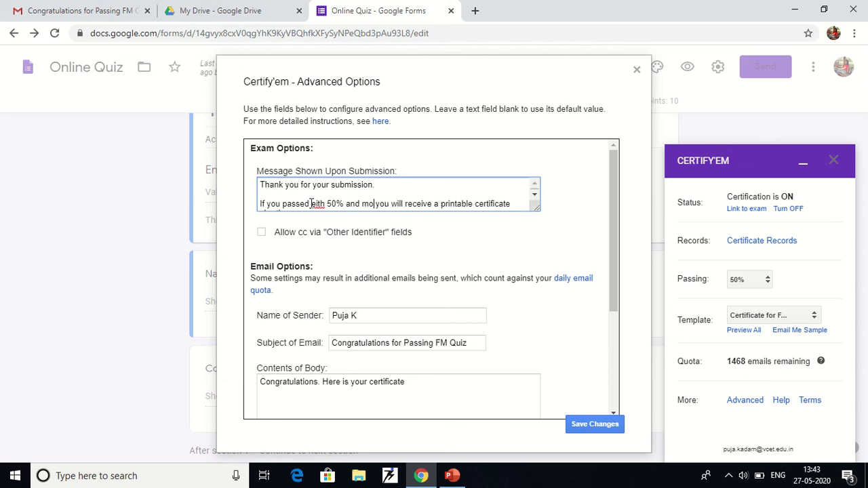
type(" marks")
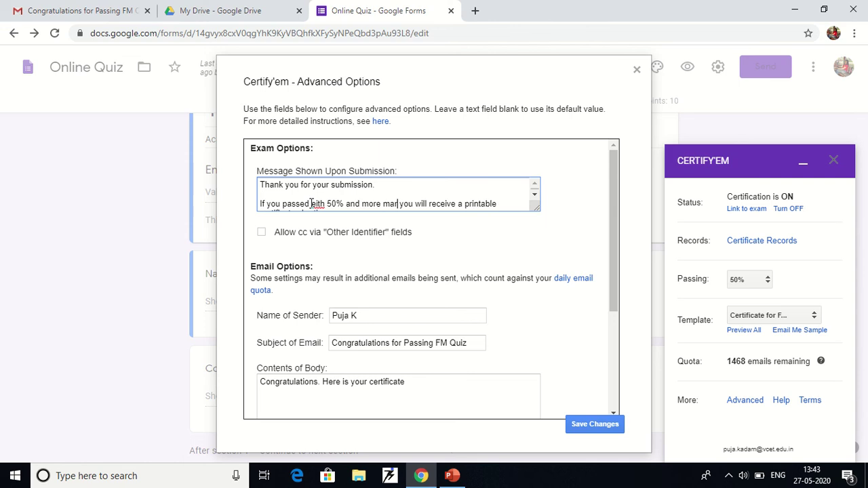
type(",")
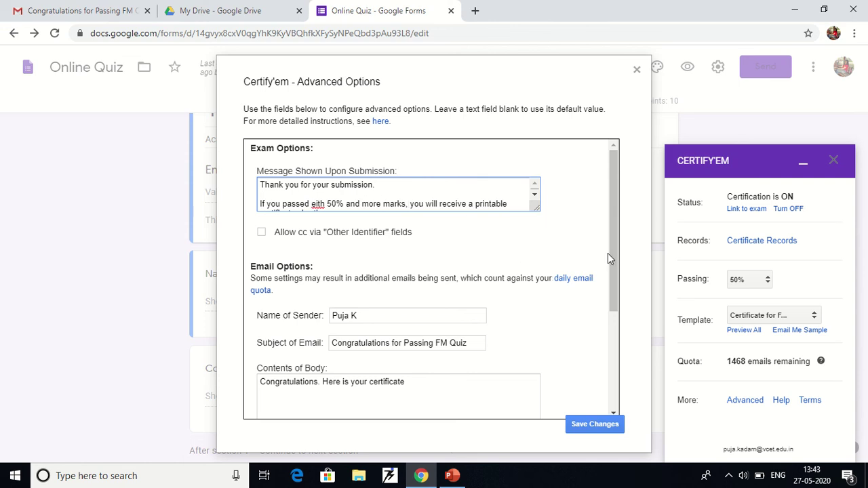
left_click_drag(610, 252, 625, 371)
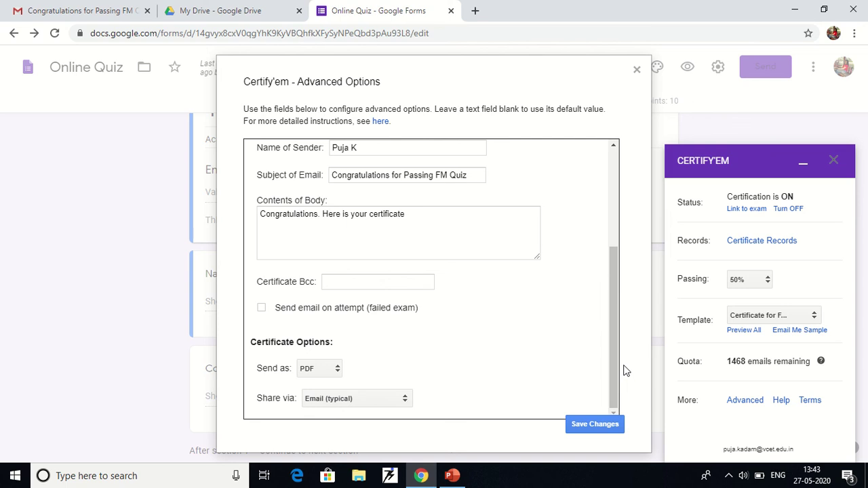
left_click(596, 428)
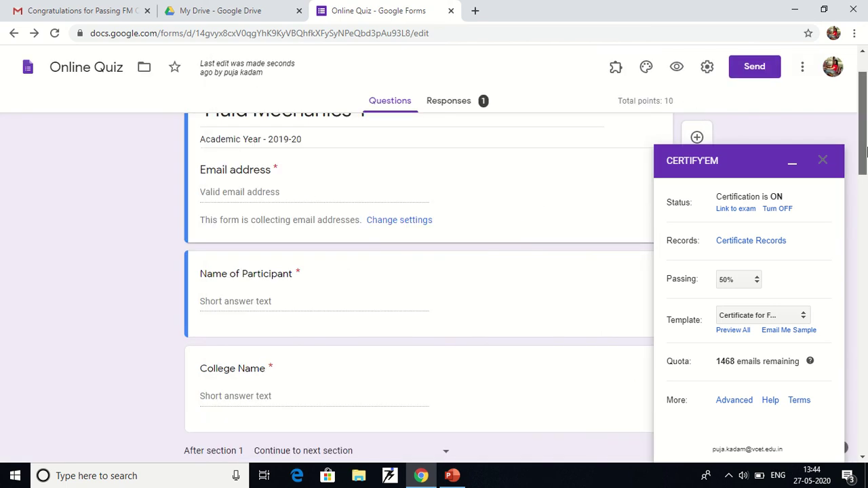
- Reopen the quiz preview and fill in the suggested email address
scroll(687, 102, "up", 1)
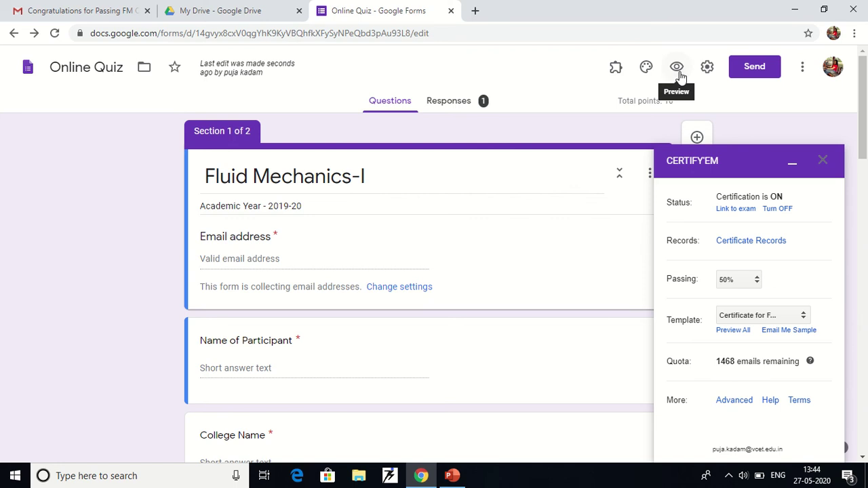
left_click(677, 69)
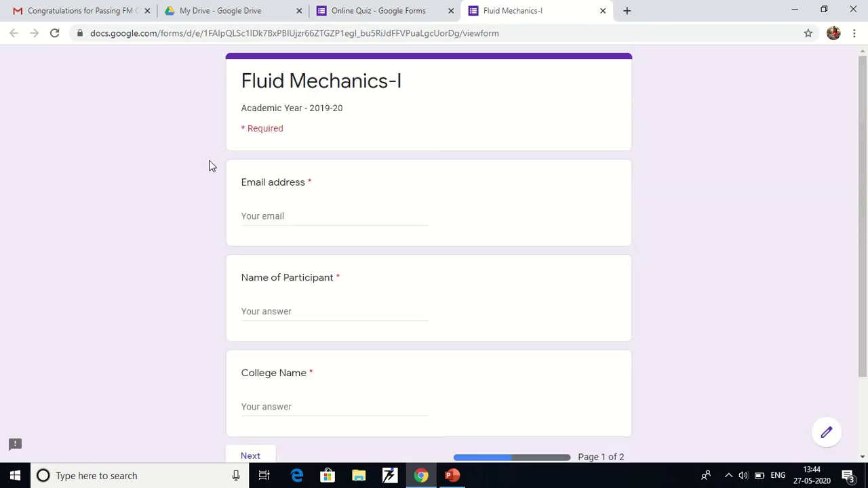
left_click(270, 221)
left_click(292, 250)
- Enter the participant's name and college 'VcCET', then move to the questions page
left_click(296, 309)
type("Pu")
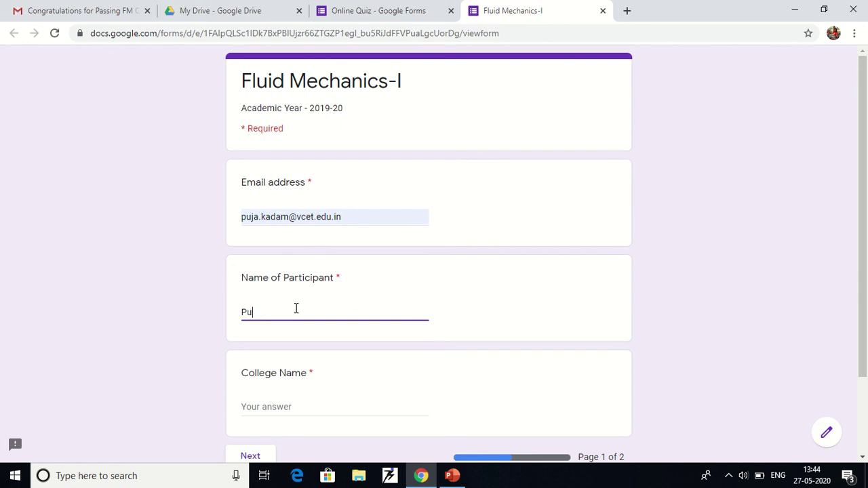
type("ja Kadam")
scroll(867, 315, "down", 2)
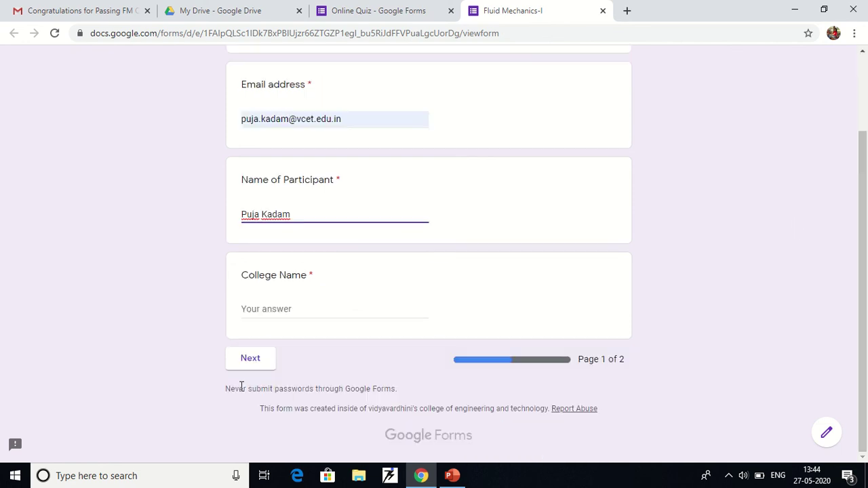
left_click(289, 307)
type("Vc")
type("CET")
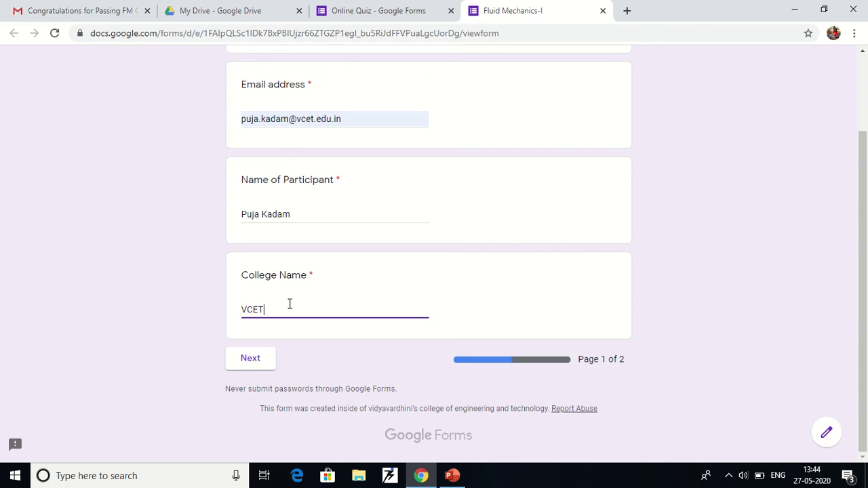
left_click(258, 363)
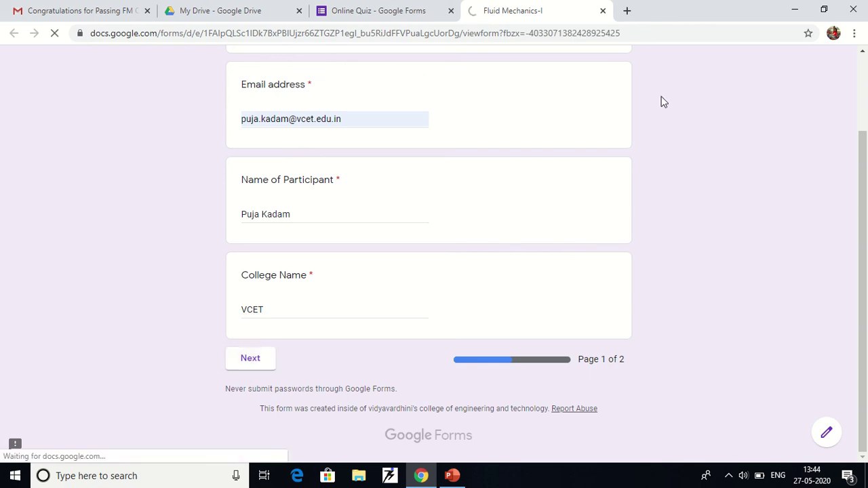
scroll(867, 163, "down", 1)
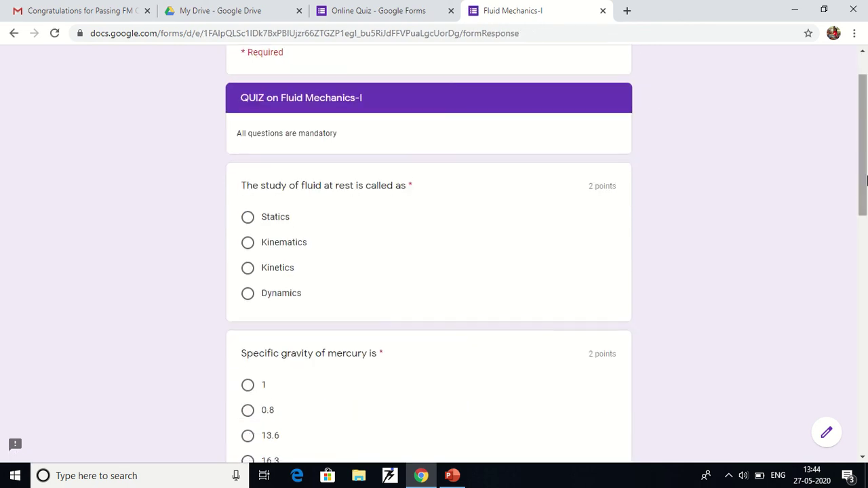
- Answer Statics, 13.6, Viscosity and Non Newtonian Fluid for the first four questions
left_click(250, 218)
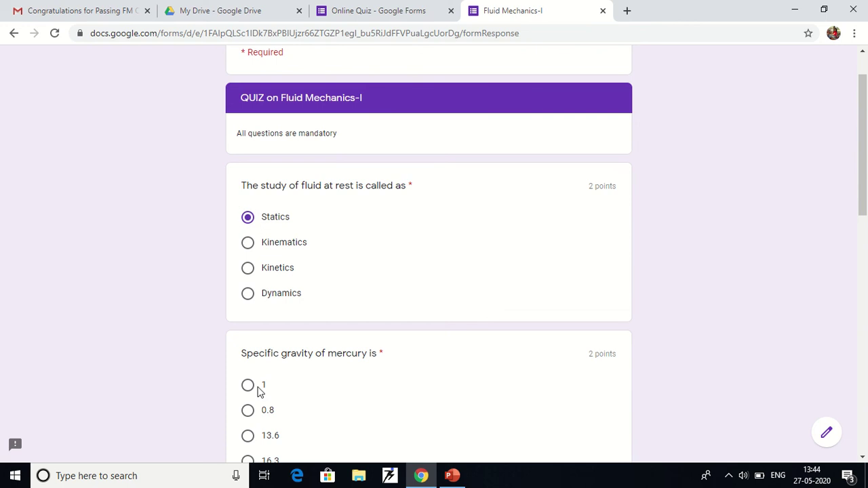
left_click(248, 438)
scroll(863, 145, "down", 5)
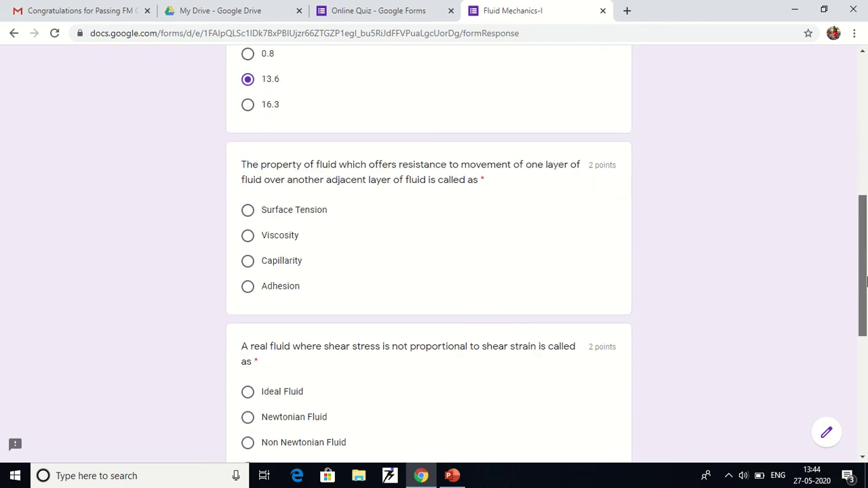
left_click(248, 234)
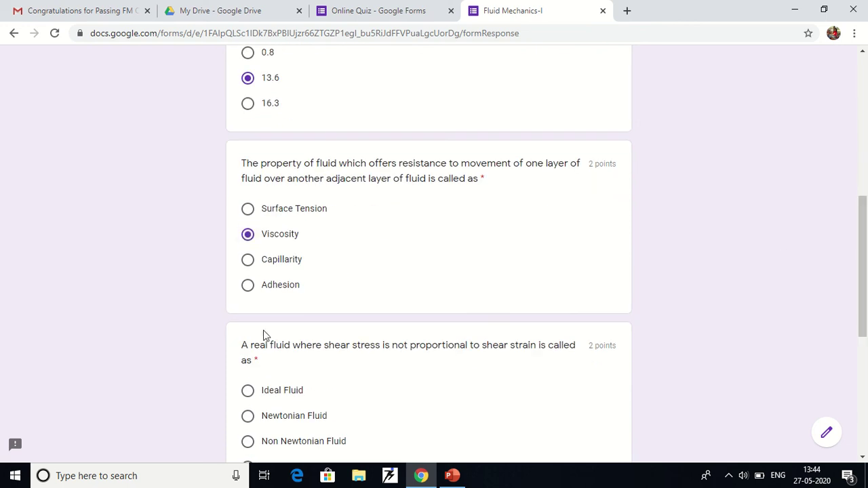
left_click(248, 441)
- Choose Pressure Force for the last question, submit the quiz, and return to Gmail
scroll(867, 272, "down", 1)
scroll(867, 273, "down", 3)
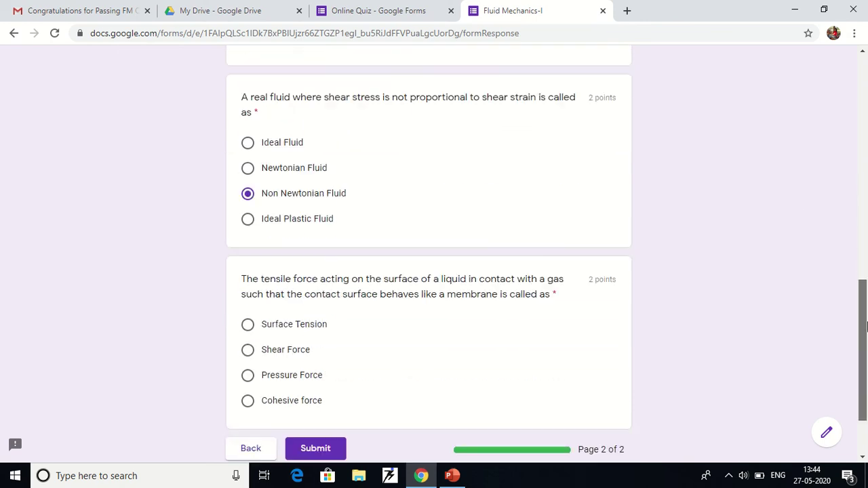
left_click(252, 342)
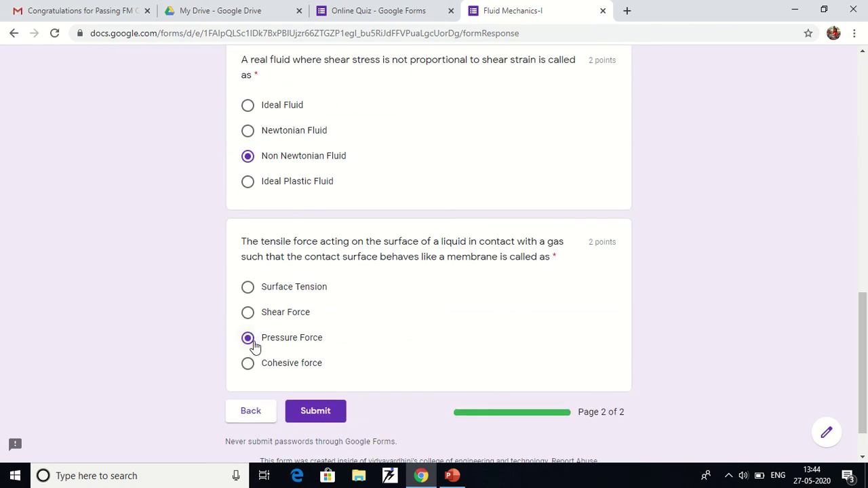
left_click(333, 412)
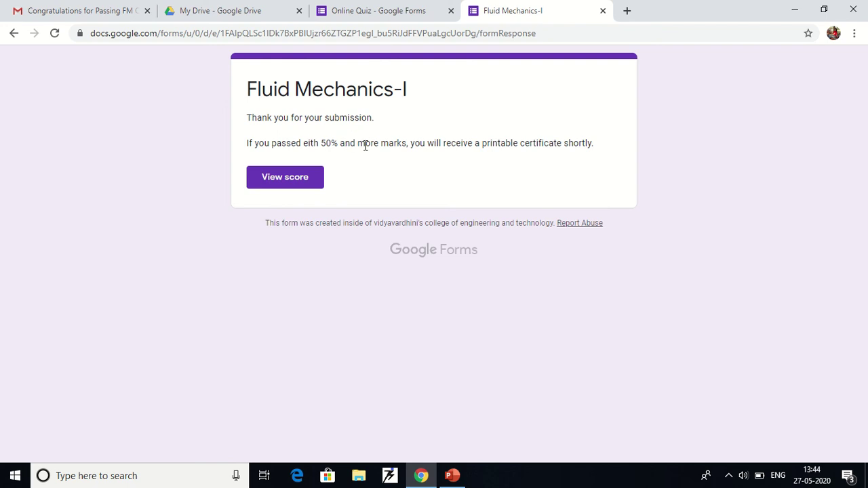
left_click(78, 7)
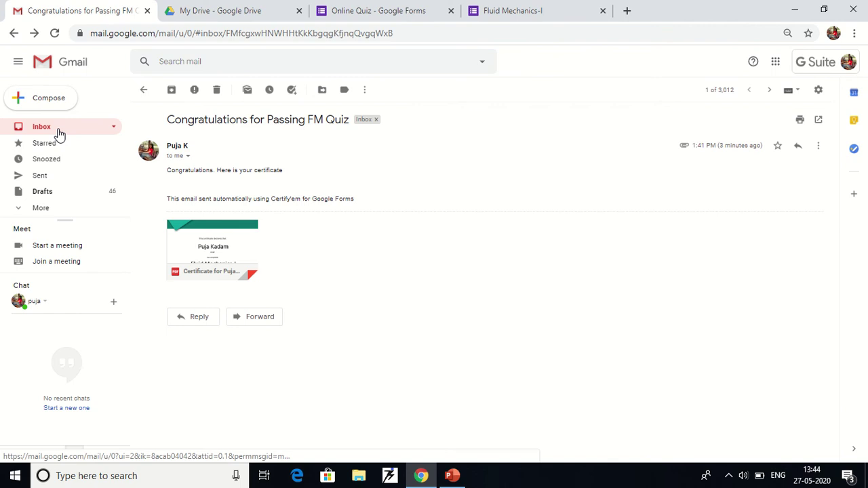
- Refresh the inbox and open the newest 'Congratulations for Passing FM Quiz' email
left_click(58, 134)
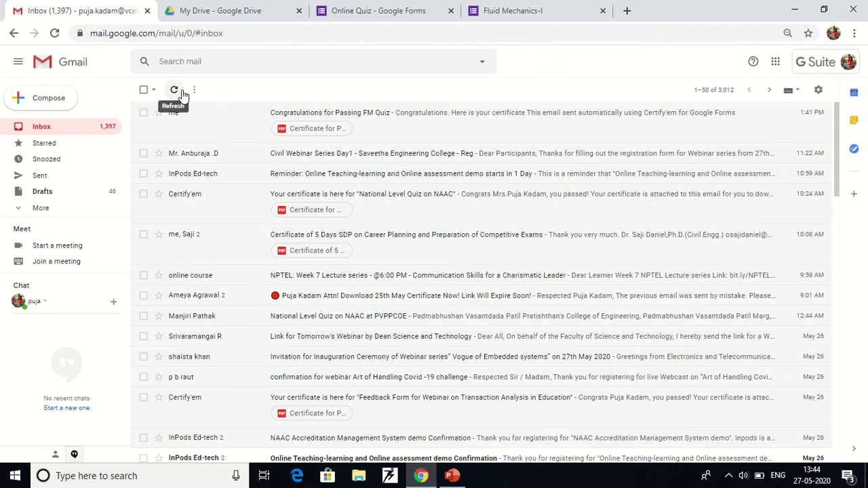
left_click(55, 33)
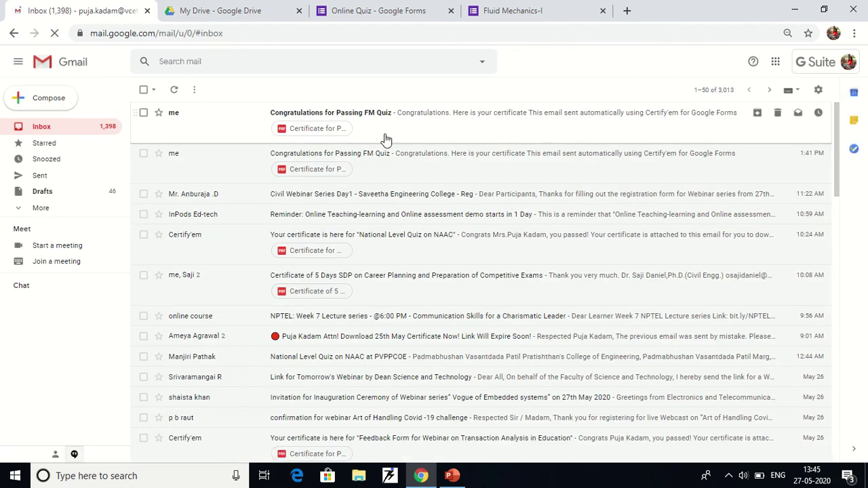
left_click(385, 137)
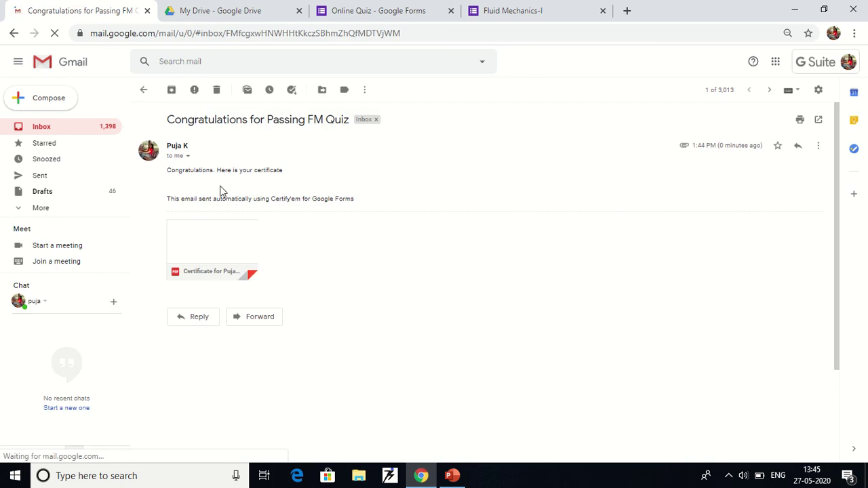
- Preview the attached certificate PDF showing 80% passing, then switch to Google Drive
left_click(200, 250)
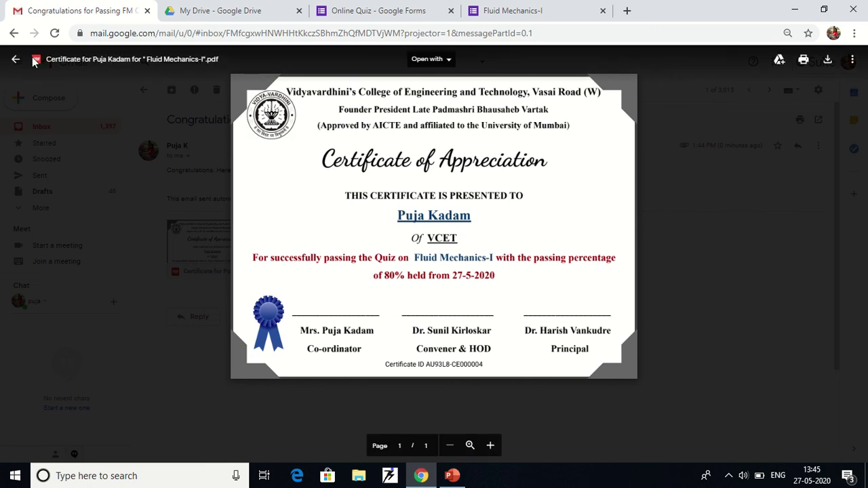
left_click(15, 62)
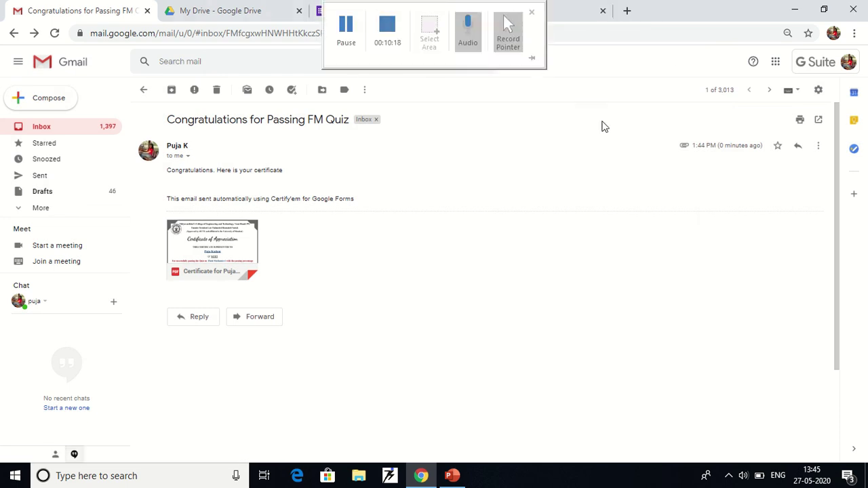
left_click(221, 11)
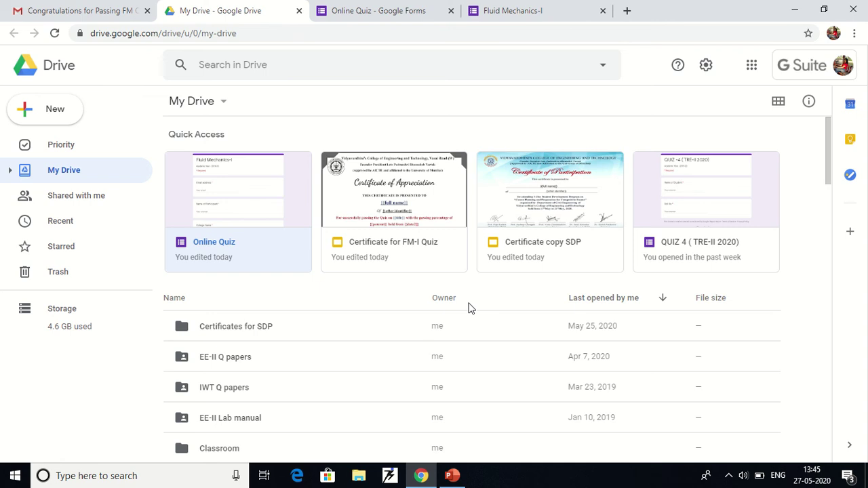
- Open the 'Certificate for FM-I Quiz' presentation from Quick Access in Google Slides
double_click(391, 237)
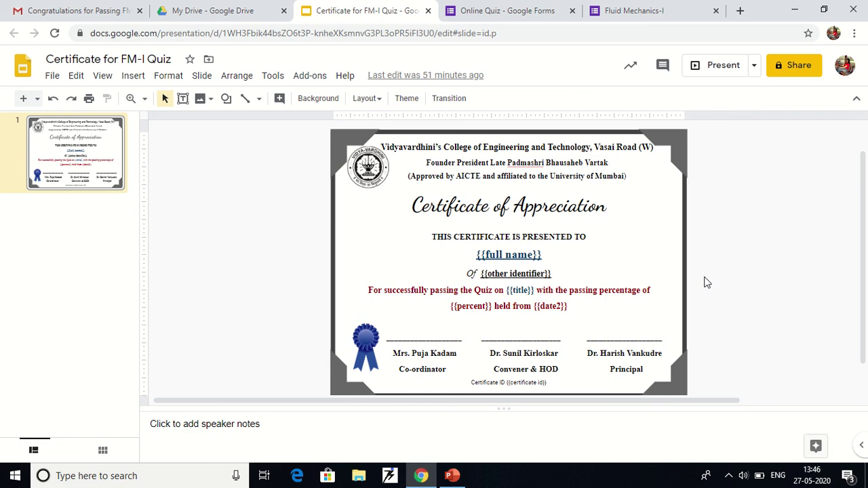
left_click(383, 227)
left_click(857, 164)
left_click_drag(864, 175, 867, 211)
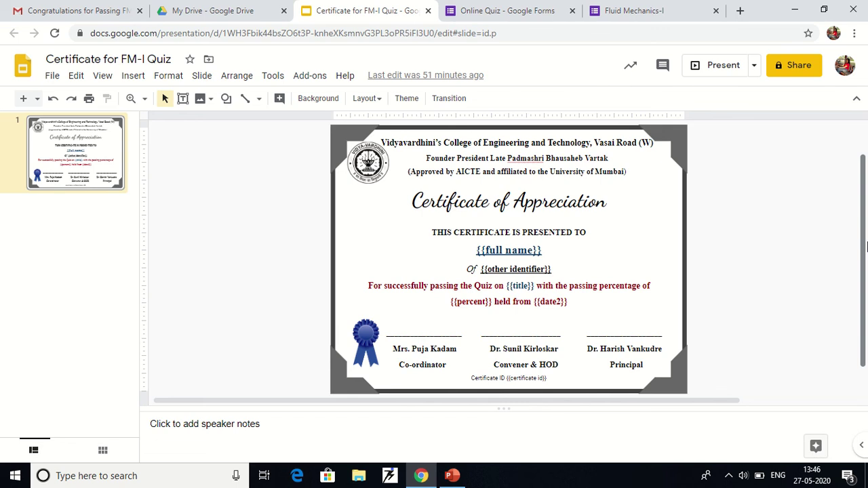
left_click(389, 172)
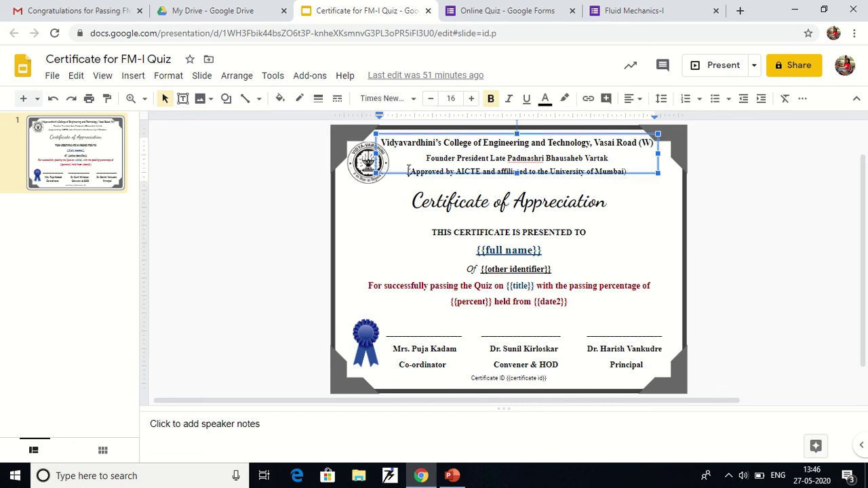
left_click(560, 216)
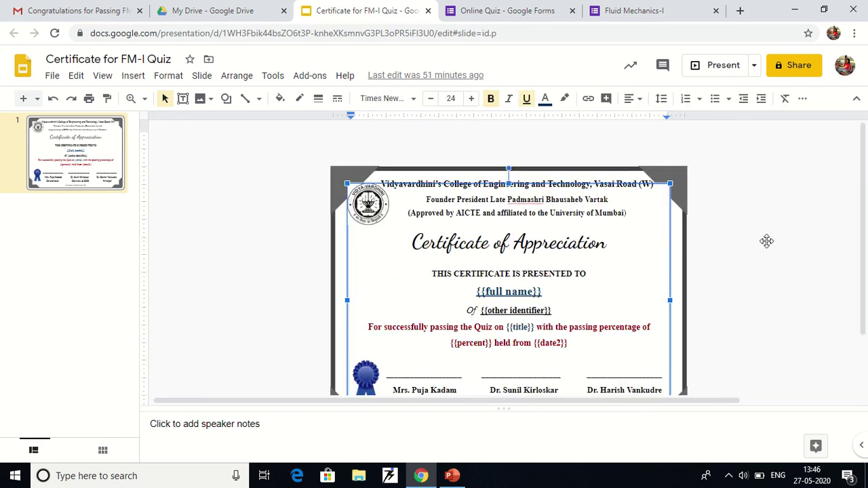
left_click(775, 236)
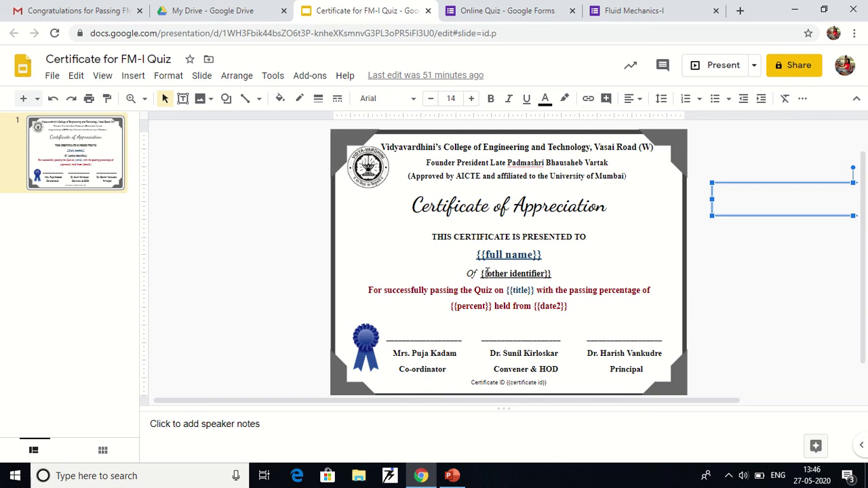
left_click(512, 256)
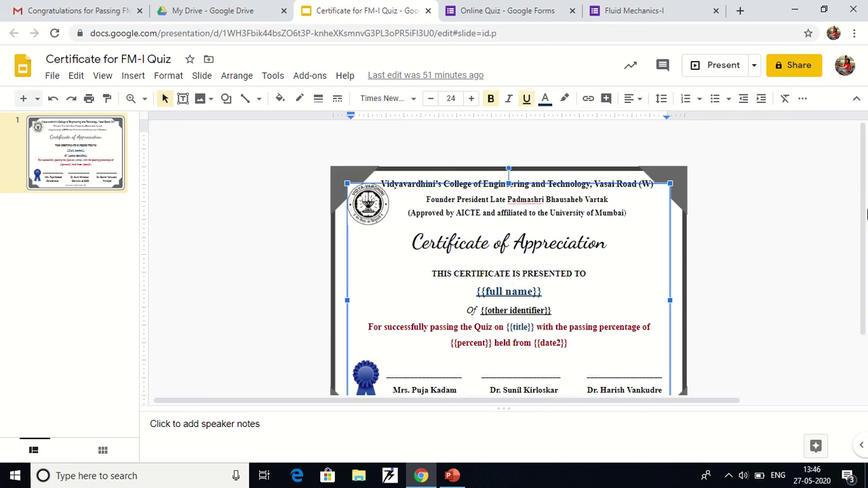
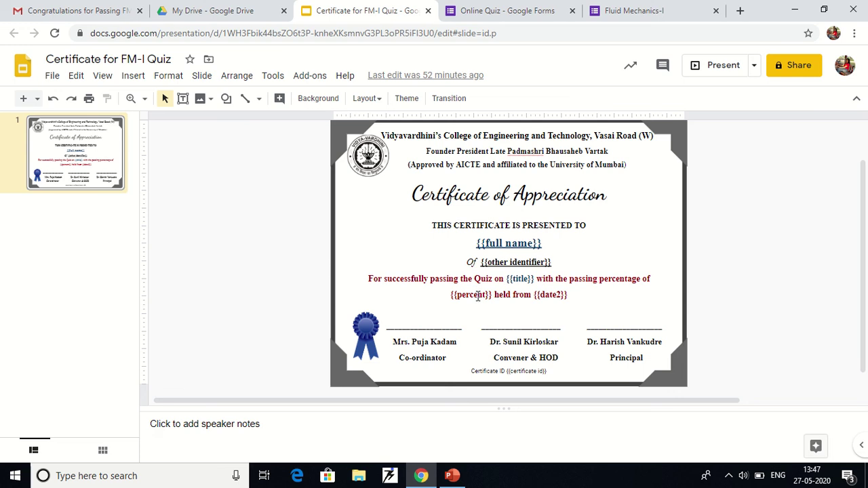
left_click(560, 297)
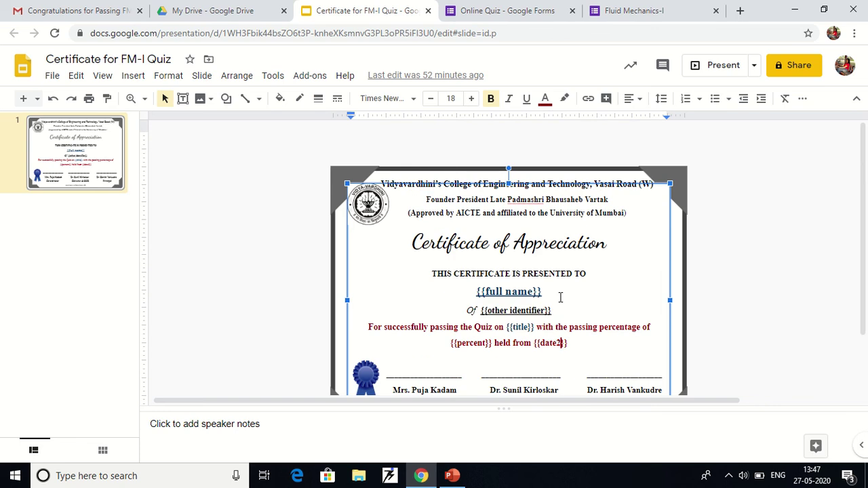
left_click(841, 266)
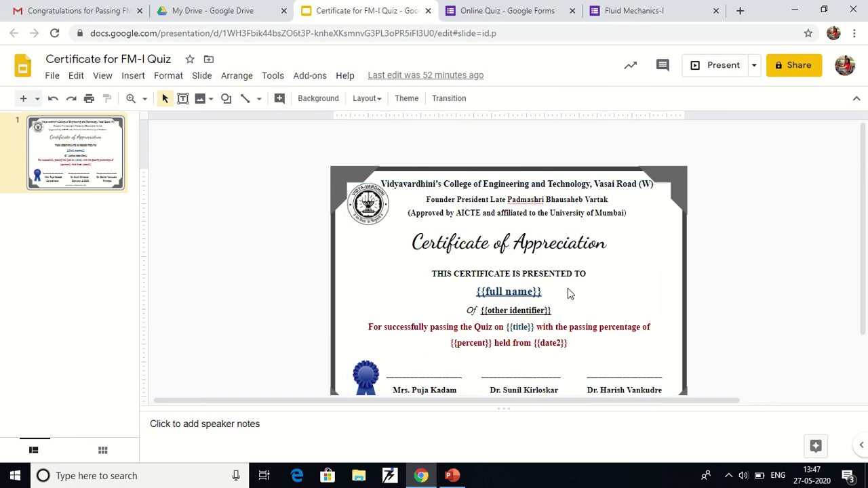
scroll(543, 285, "down", 2)
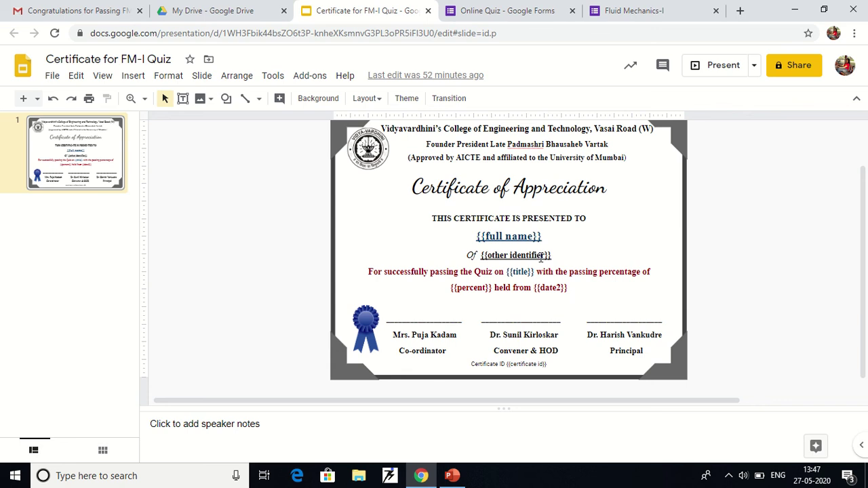
mouse_move(529, 5)
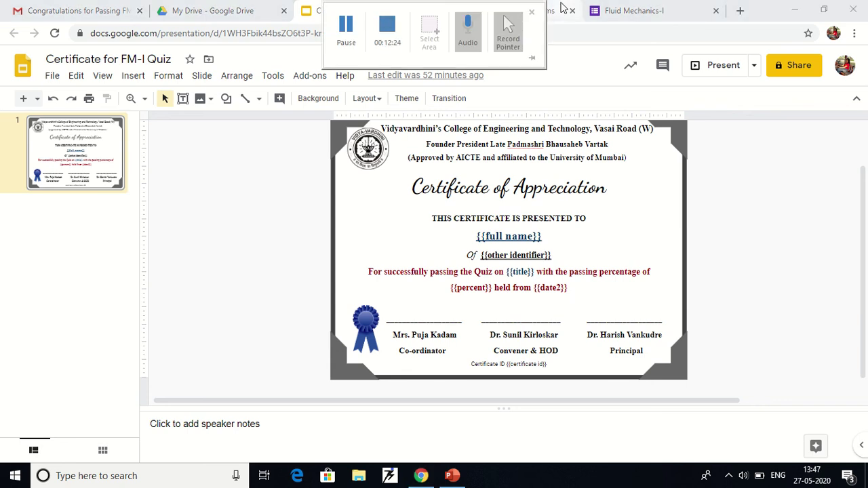
- Open Certify'em's certificate template gallery, Preview All, from the Online Quiz form's sidebar
left_click(560, 8)
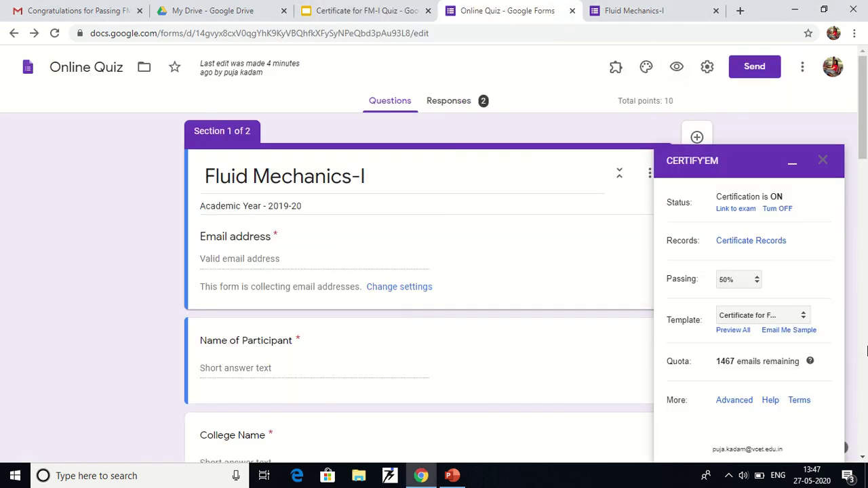
scroll(852, 258, "down", 2)
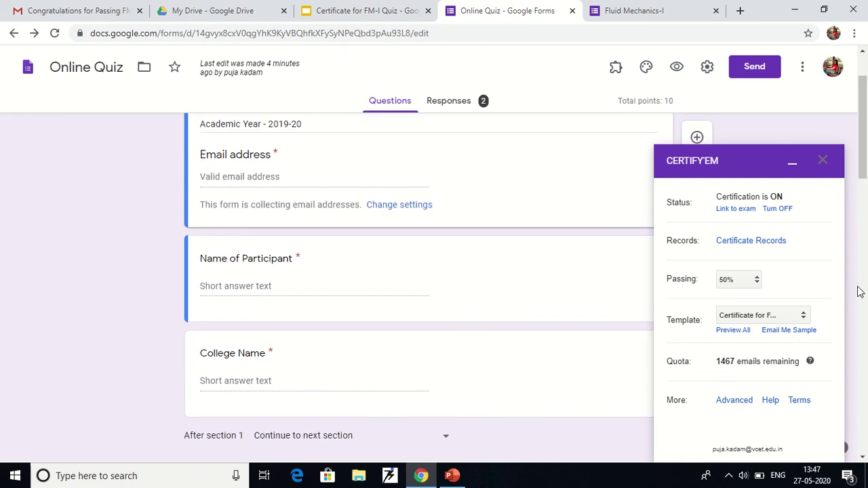
left_click(735, 331)
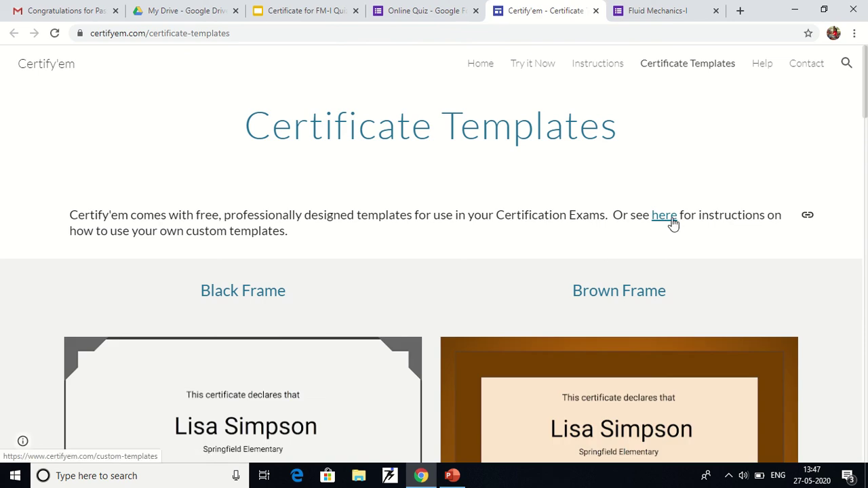
- Look up Certify'em's supported merge-tag table for custom templates, then return to the certificate slide
left_click(664, 216)
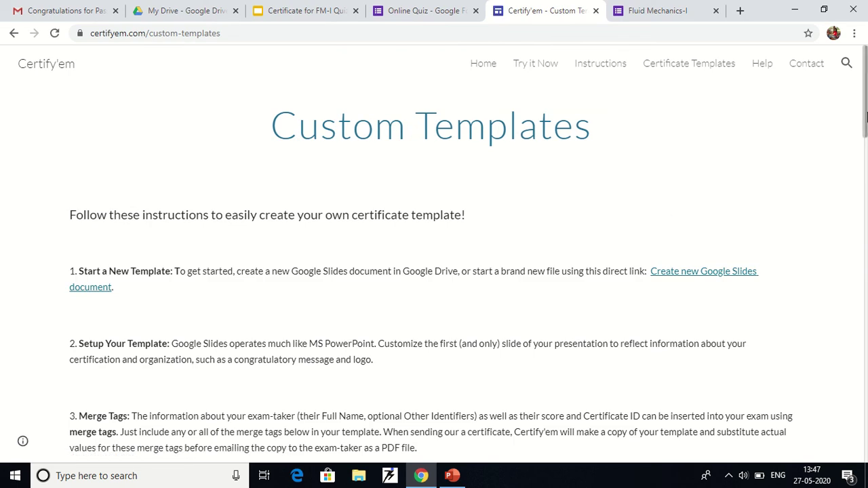
left_click_drag(867, 116, 867, 198)
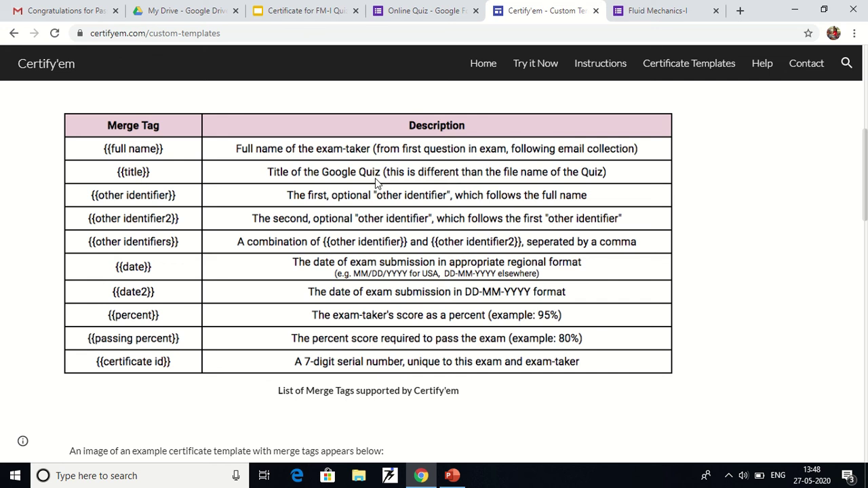
left_click(300, 10)
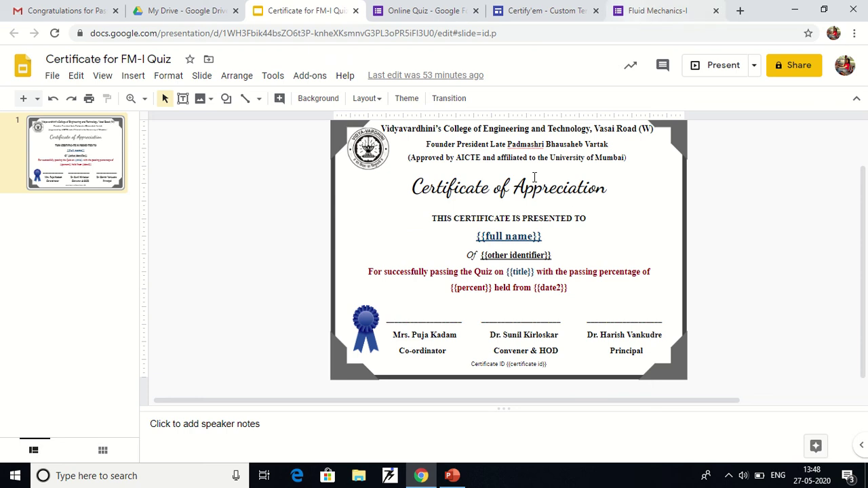
- Check the Fluid Mechanics-I quiz's submission page, then go back to the Certify'em merge-tag table
left_click(648, 9)
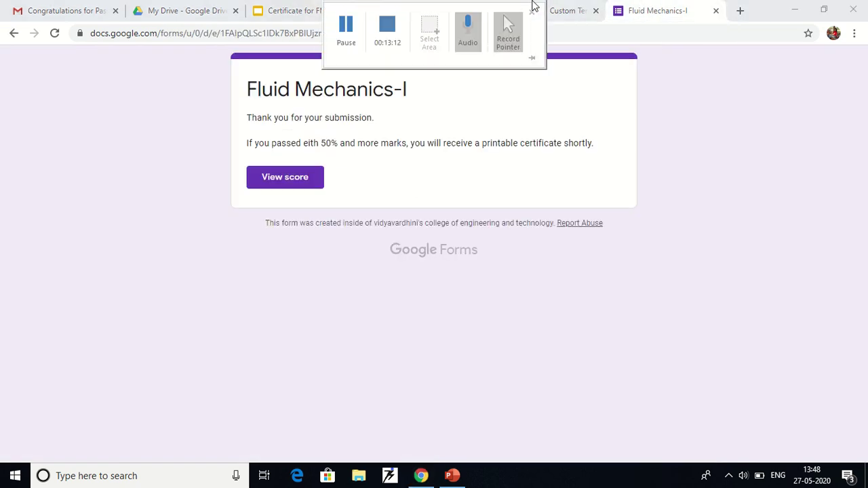
left_click(565, 10)
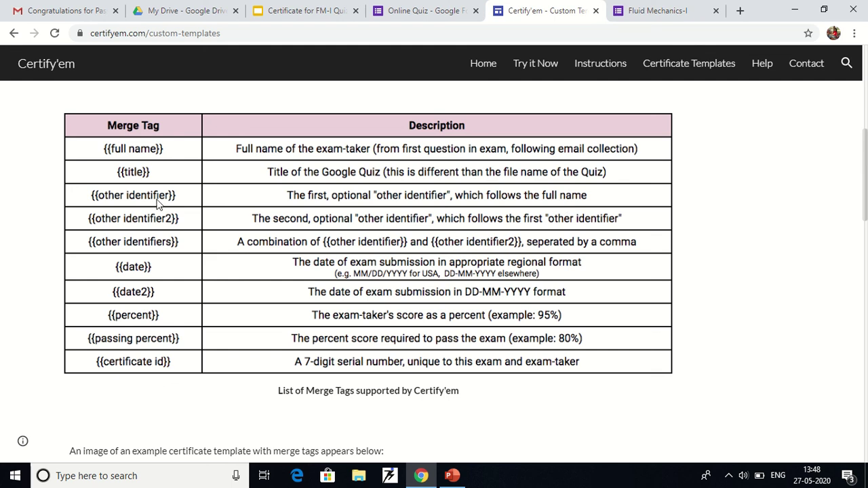
- Compare the Certify'em merge-tag descriptions with the Certificate for FM-I Quiz slide's tags
left_click(297, 10)
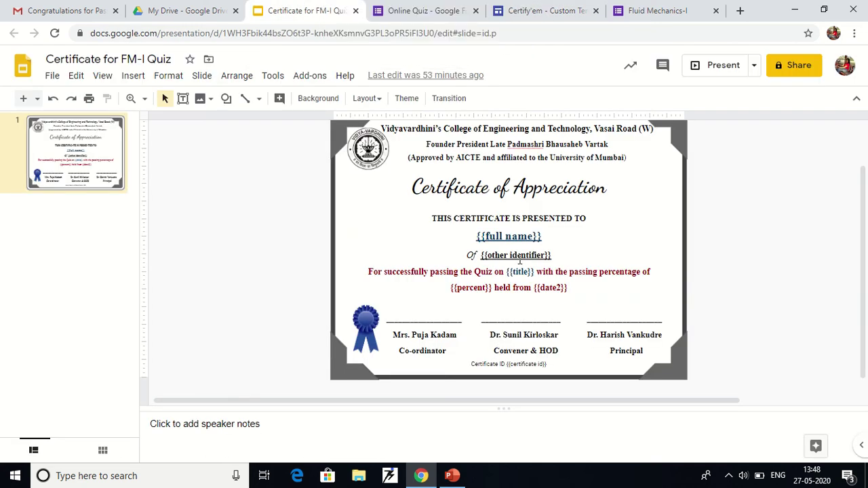
left_click(564, 10)
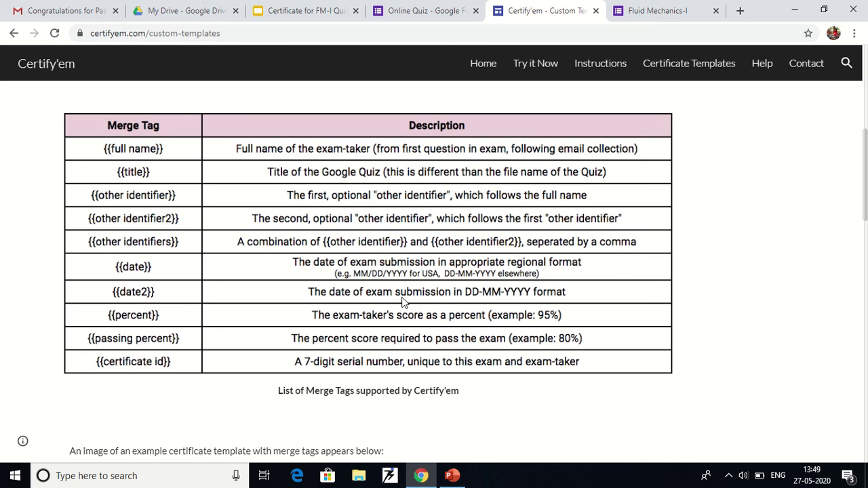
left_click(305, 5)
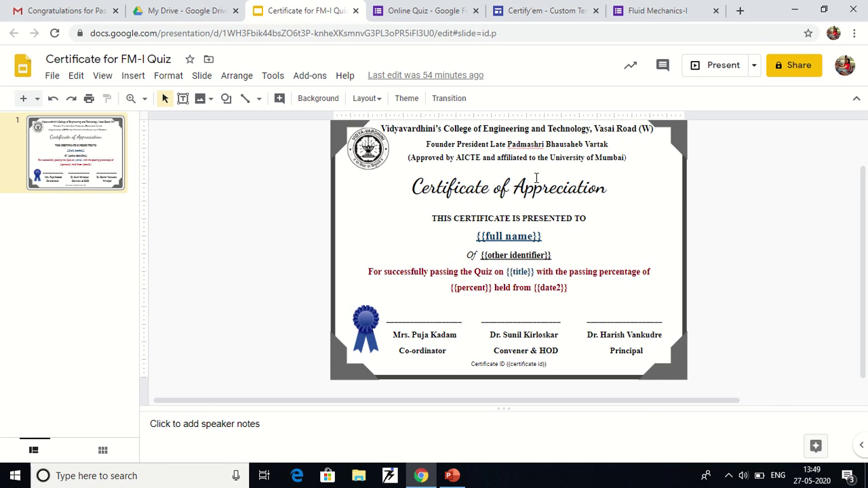
- Close the Certify'em sidebar on the Online Quiz form and show its questions from the top
mouse_move(550, 4)
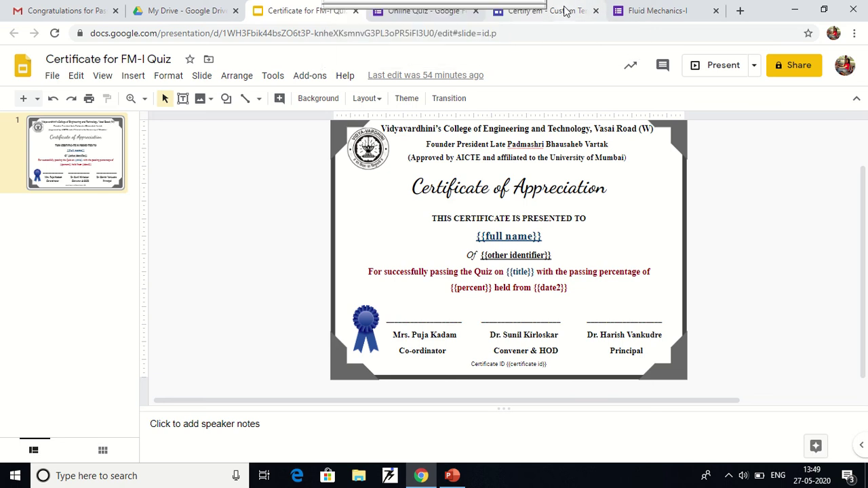
left_click(567, 12)
left_click(438, 12)
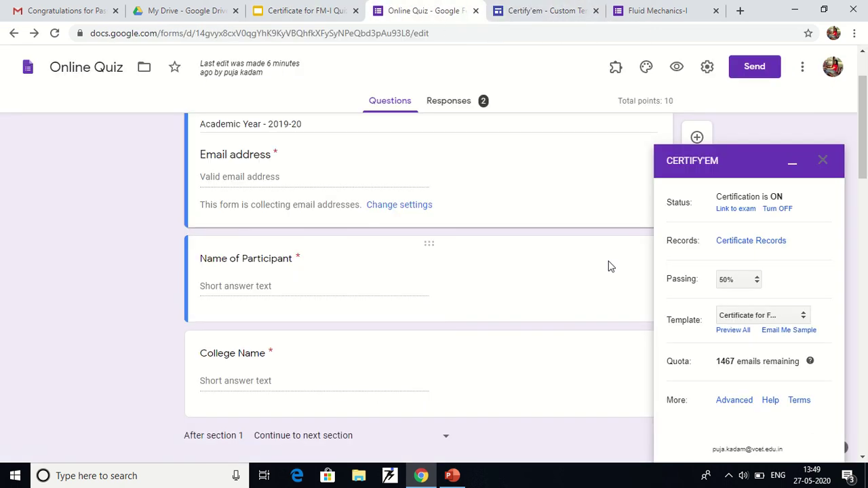
left_click(823, 161)
scroll(747, 272, "up", 2)
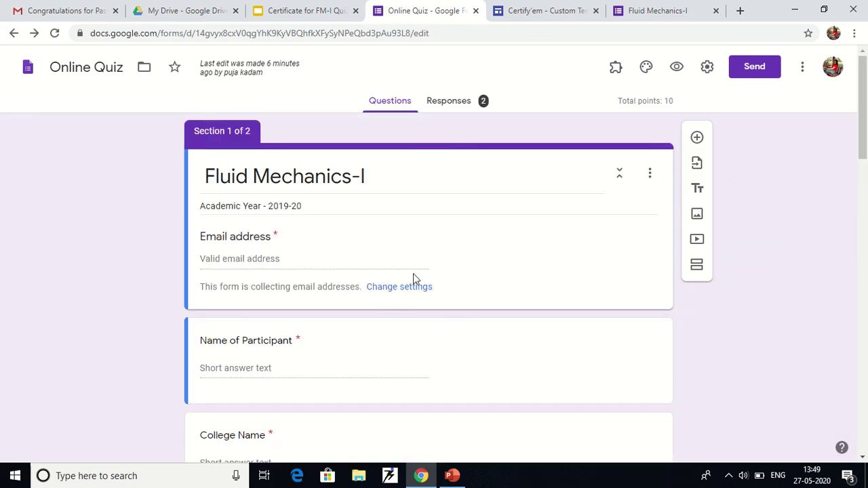